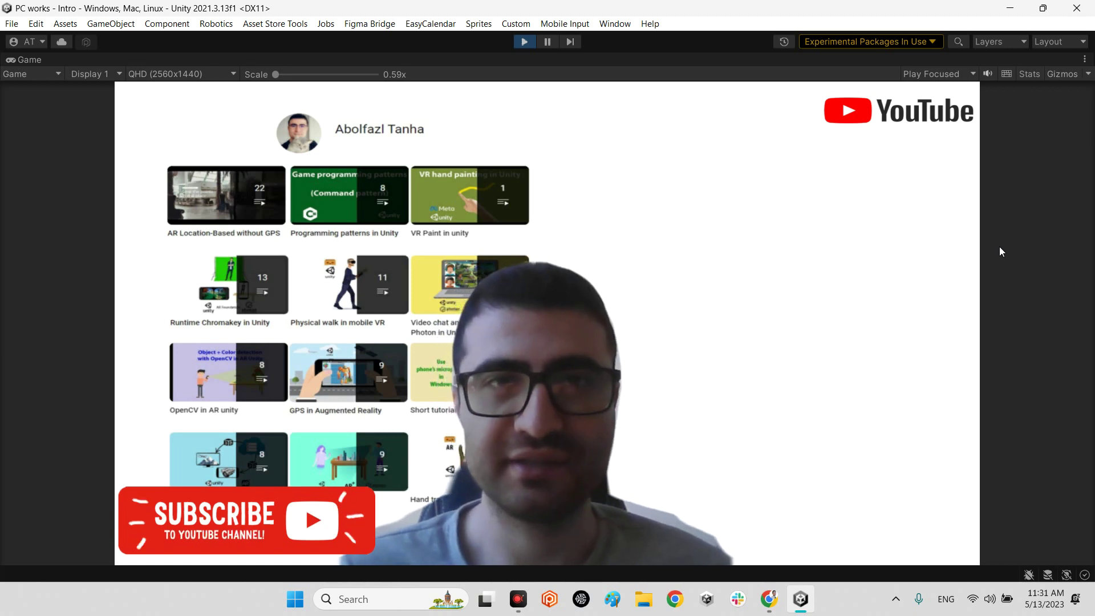
# Stop play mode in the Intro scene and restore the maximized Game view to the normal editor layout.
pyautogui.click(518, 45)
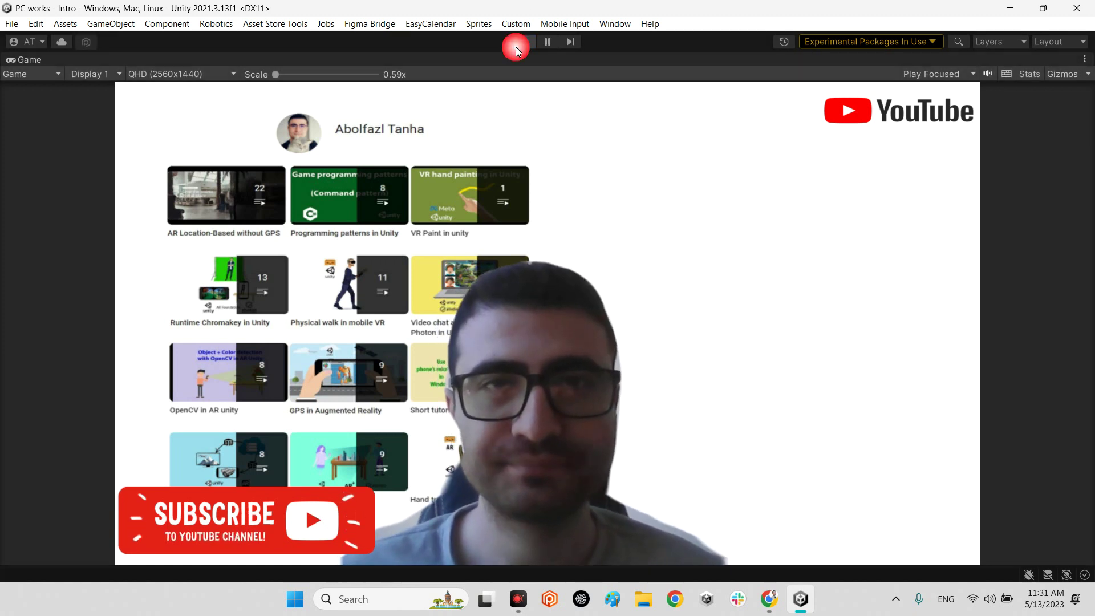
pyautogui.doubleClick(30, 64)
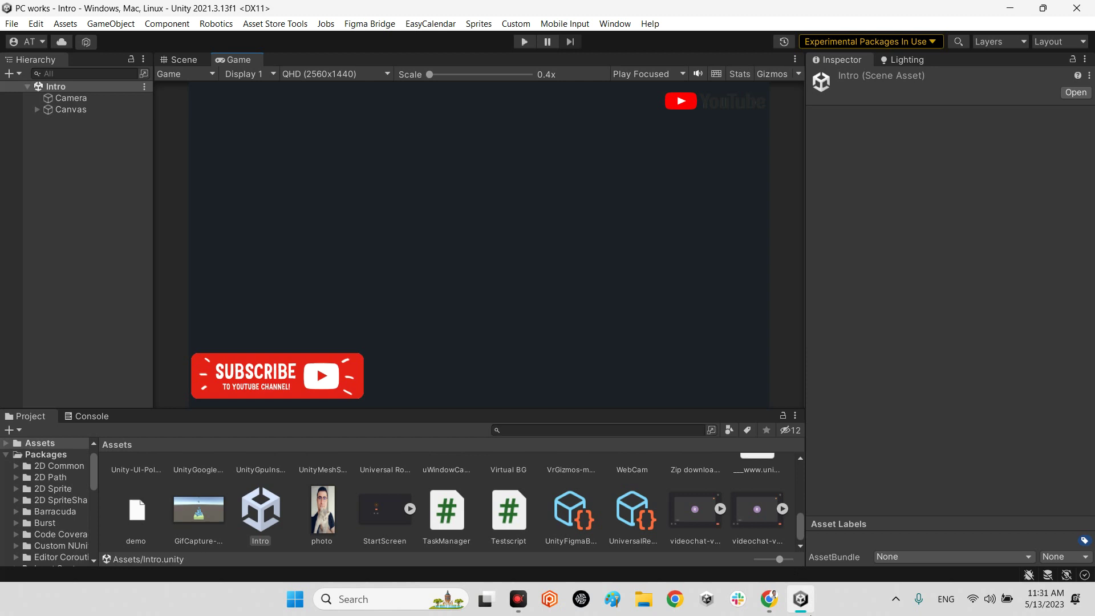
# Switch to Chrome and review the adrenak/tork GitHub page, including its README, download options and repository address.
pyautogui.click(769, 599)
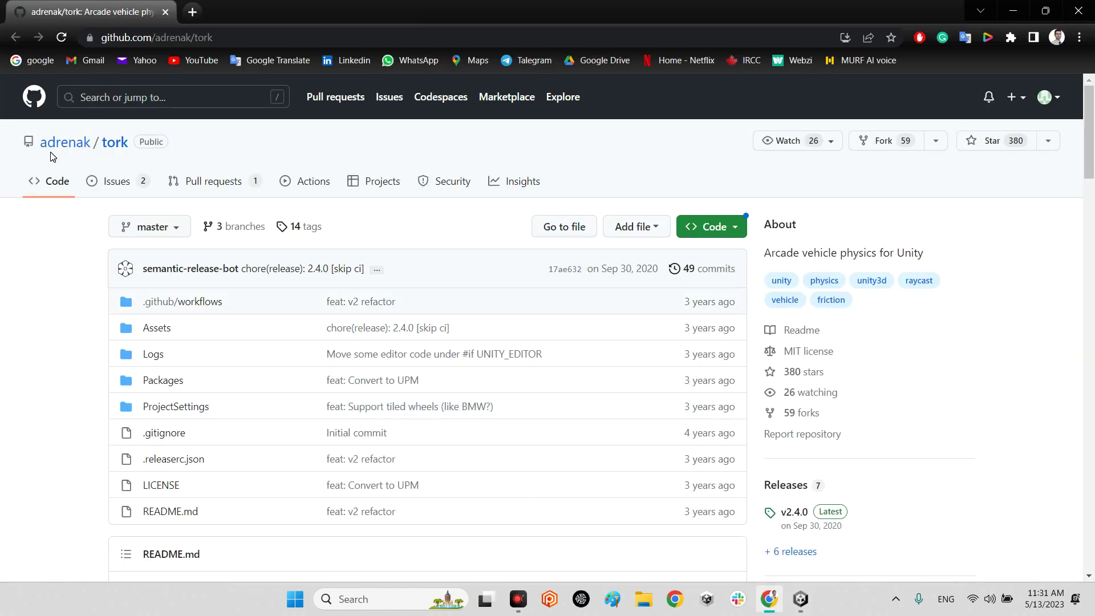
pyautogui.moveTo(61, 151)
pyautogui.scroll(-5, 81, 326)
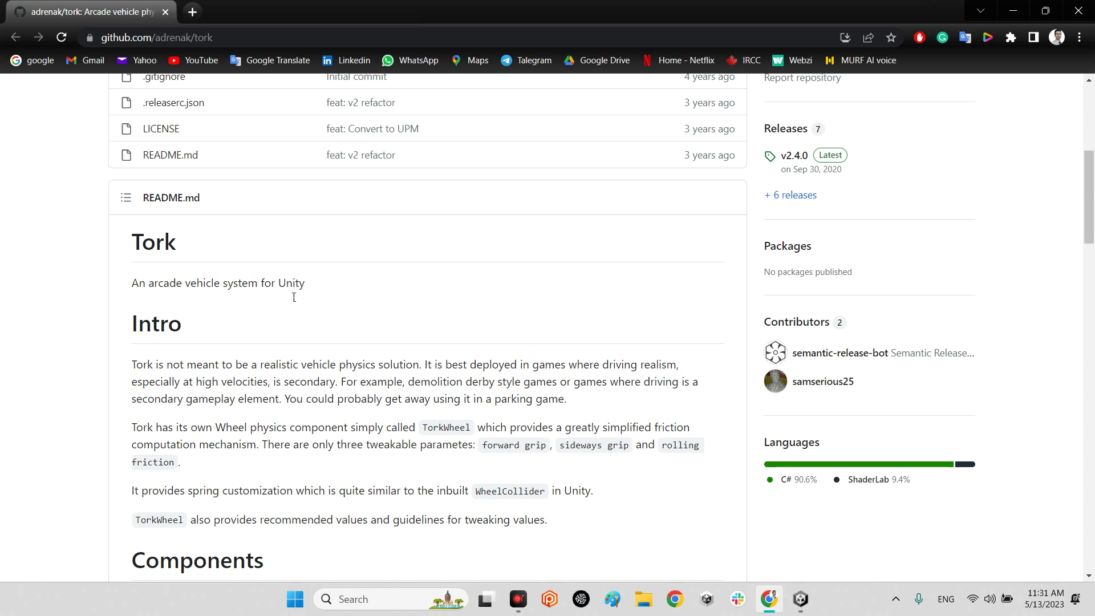
pyautogui.scroll(5, 368, 392)
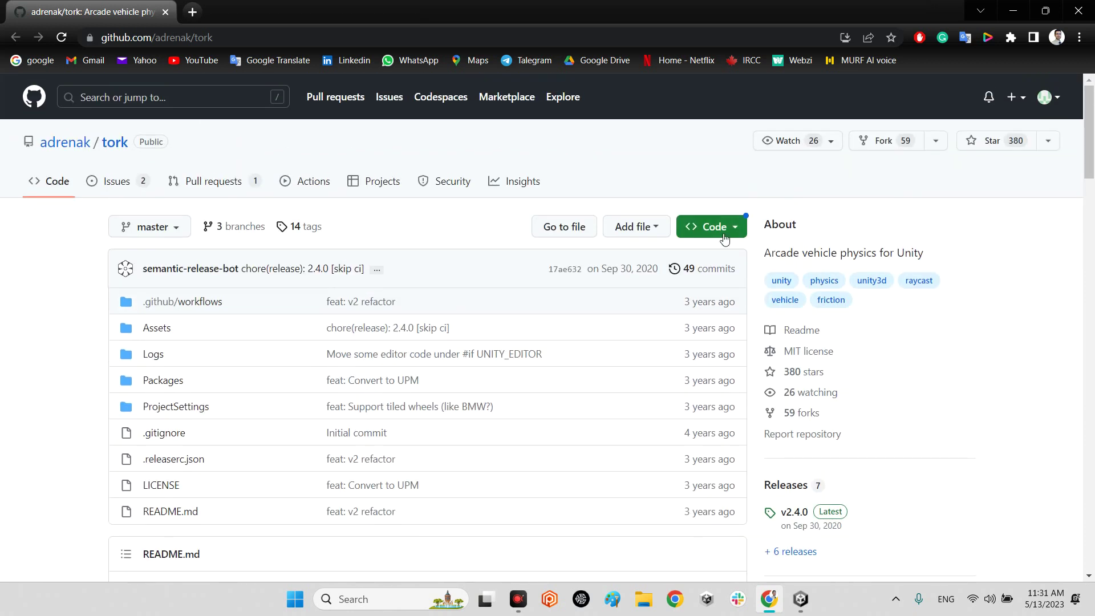
pyautogui.click(715, 226)
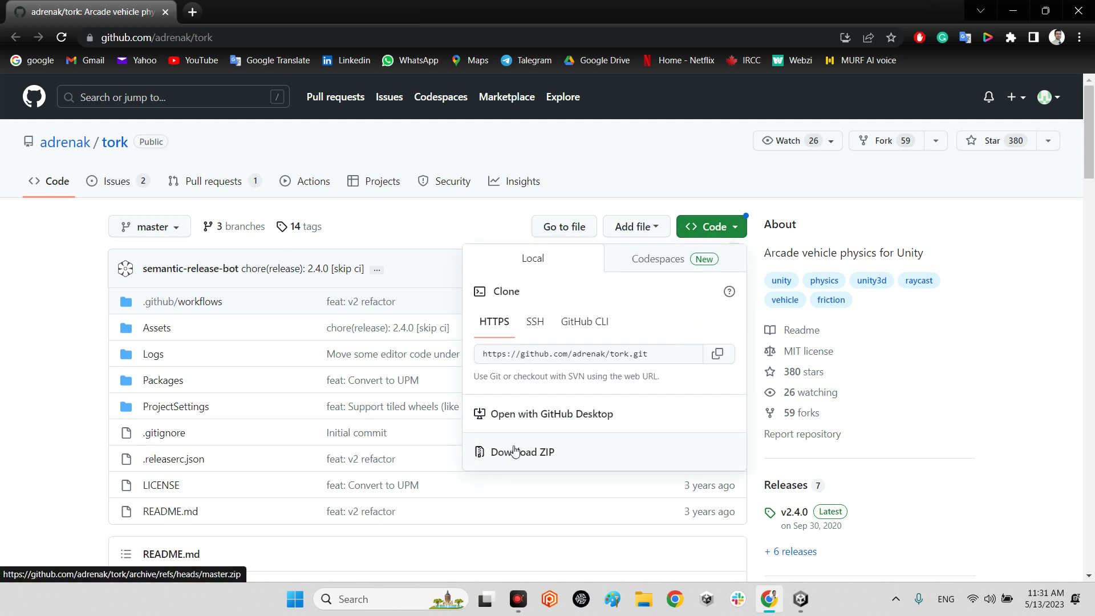
pyautogui.click(446, 227)
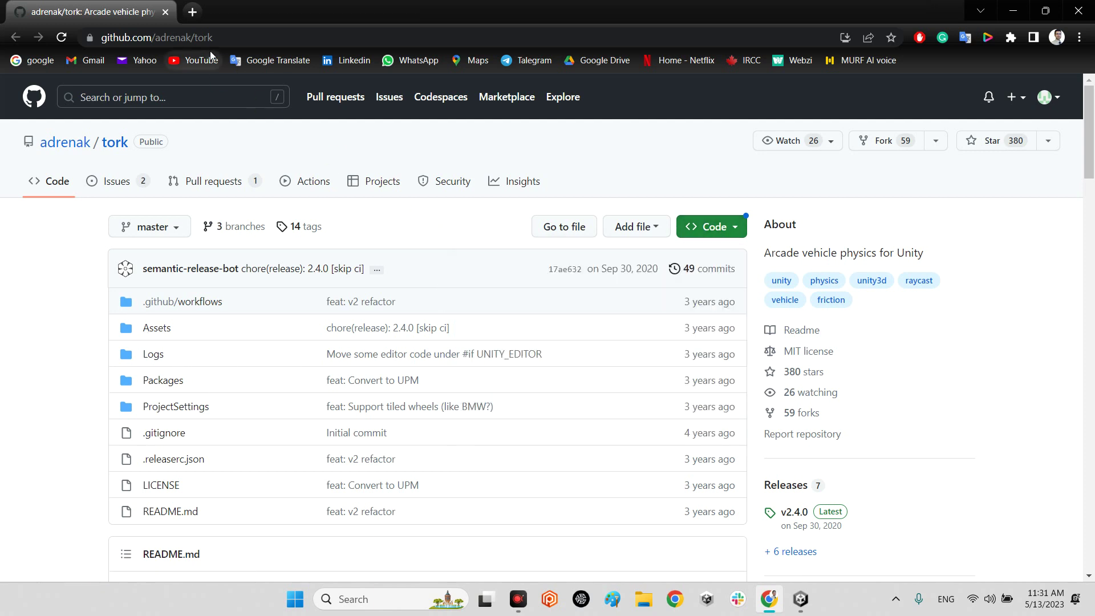
pyautogui.click(230, 45)
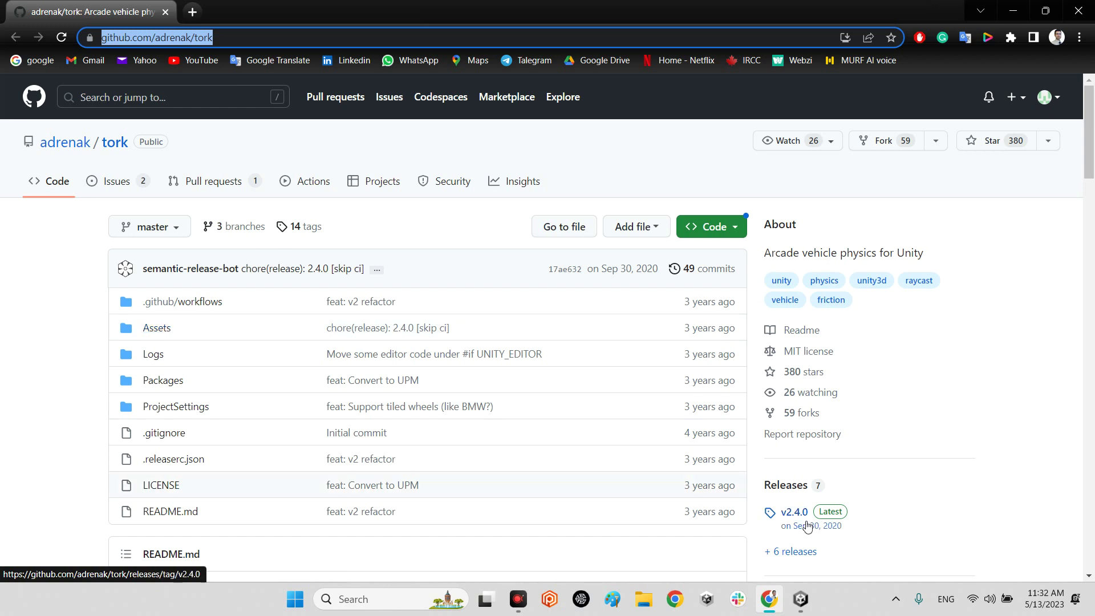
# Switch back to Unity and open the Demo scene from Assets/Tork/Tork/Samples/Scenes.
pyautogui.click(810, 606)
pyautogui.scroll(1, 364, 502)
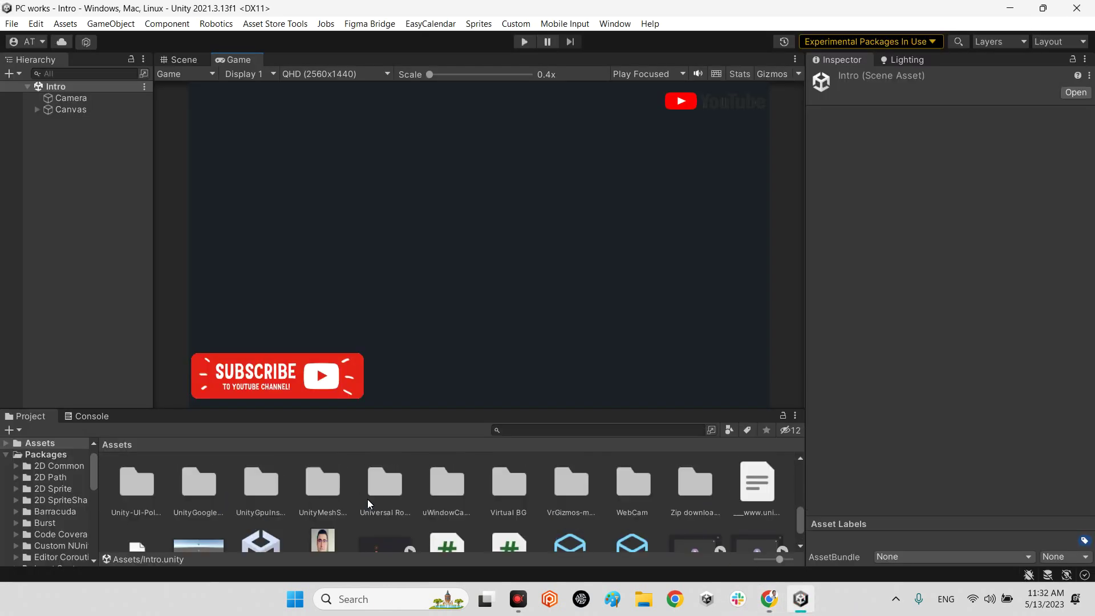
pyautogui.scroll(3, 367, 499)
pyautogui.click(447, 495)
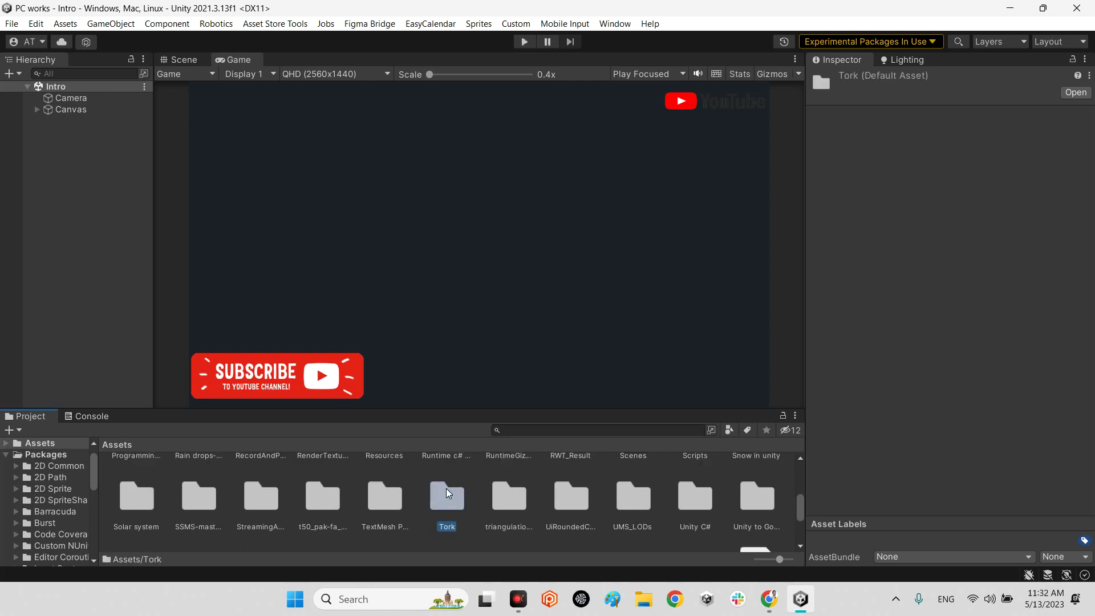
pyautogui.doubleClick(437, 497)
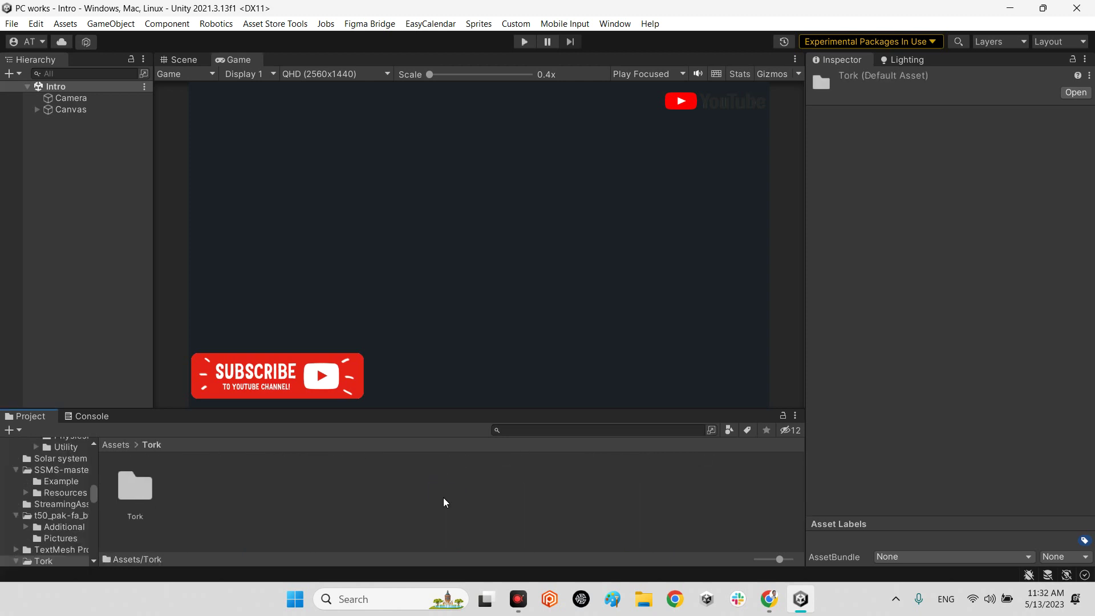
pyautogui.doubleClick(138, 490)
pyautogui.doubleClick(201, 489)
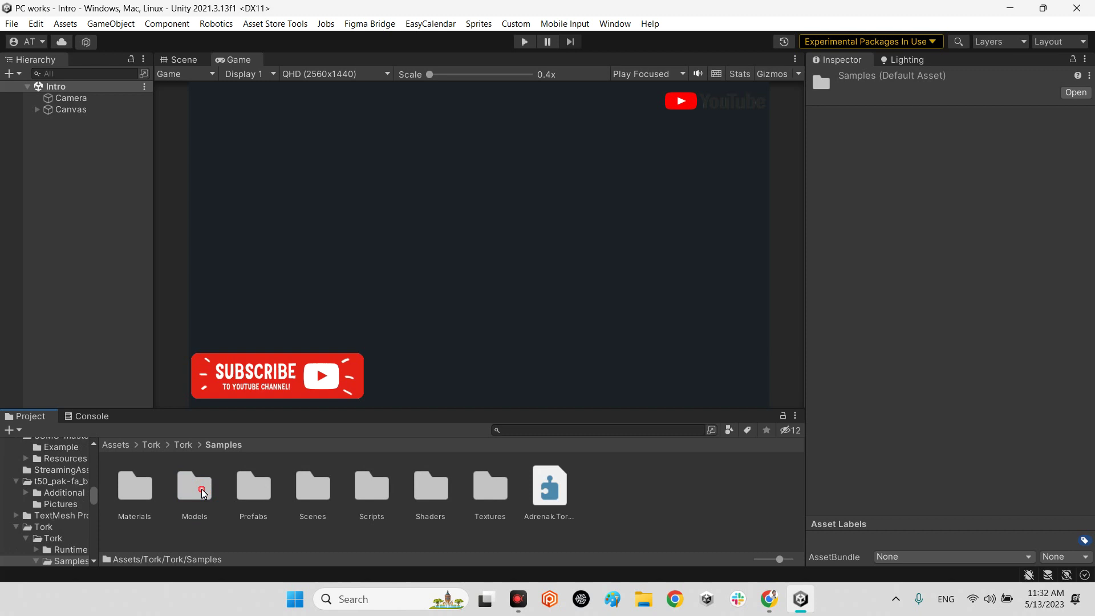
pyautogui.doubleClick(324, 490)
pyautogui.doubleClick(151, 492)
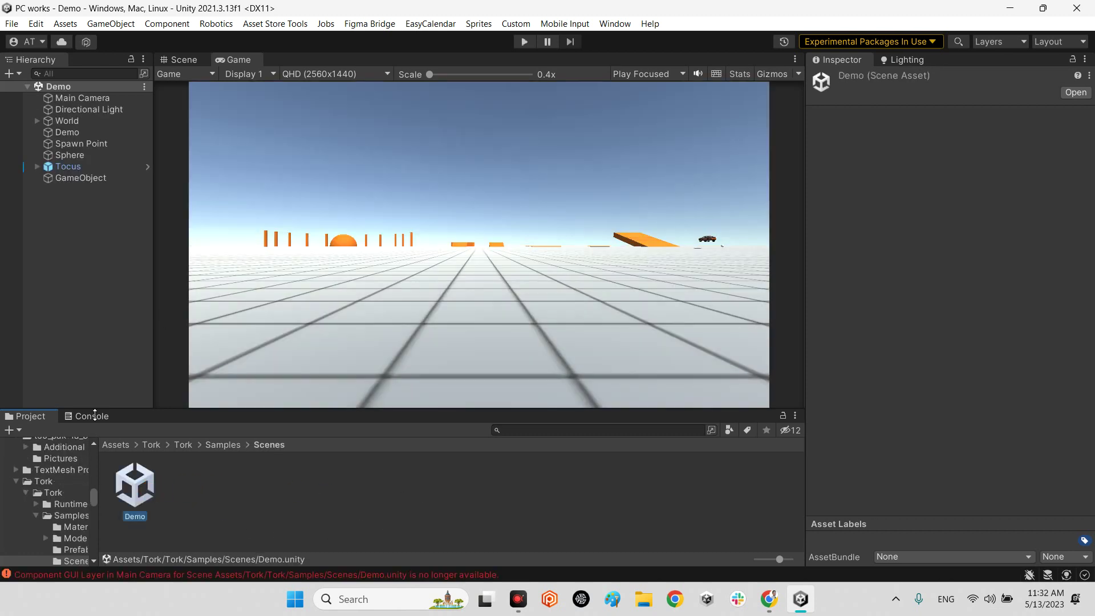
# Clear the Console messages and return to the project's asset browser.
pyautogui.click(71, 421)
pyautogui.click(21, 432)
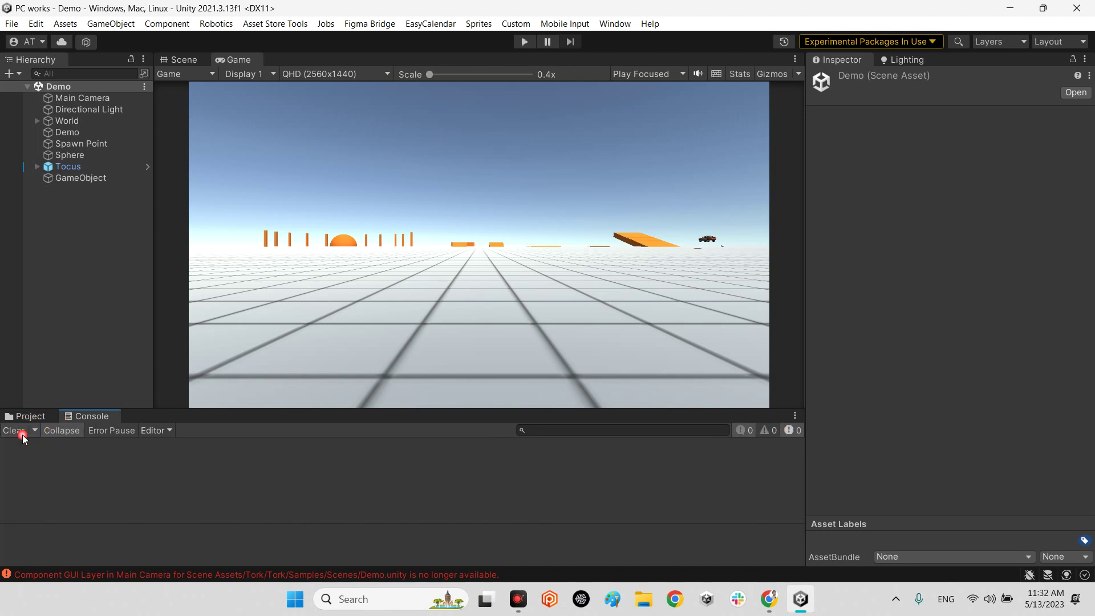
pyautogui.click(31, 417)
# Bring the whole car into view in the Scene view, select the Tocus object and expand its children.
pyautogui.click(179, 60)
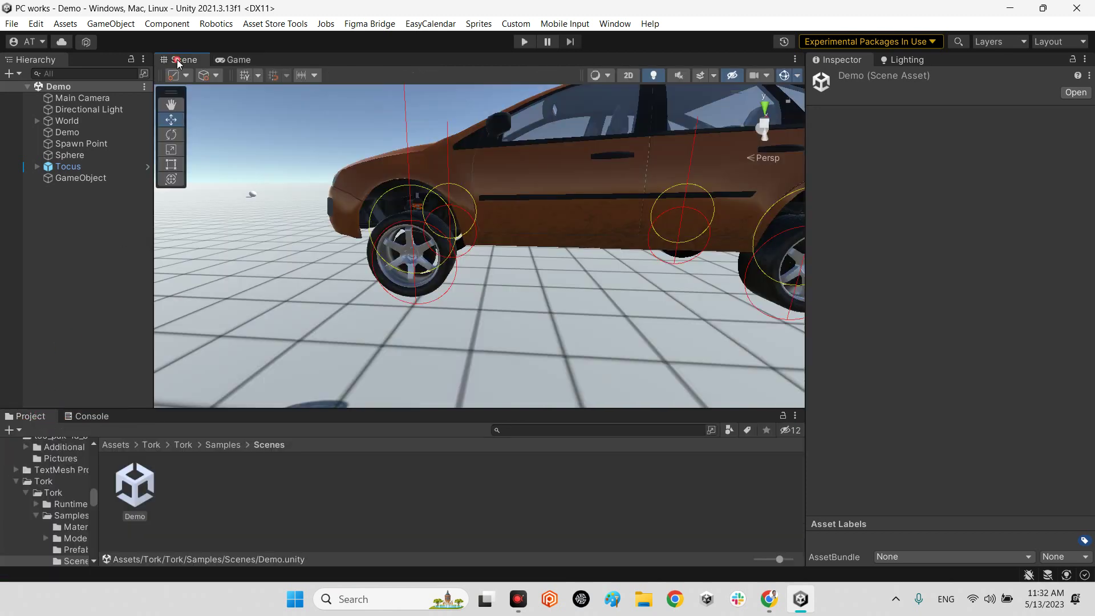
pyautogui.moveTo(488, 310); pyautogui.dragTo(646, 268, button='right')
pyautogui.press('s')
pyautogui.press('a')
pyautogui.press('w')
pyautogui.click(77, 169)
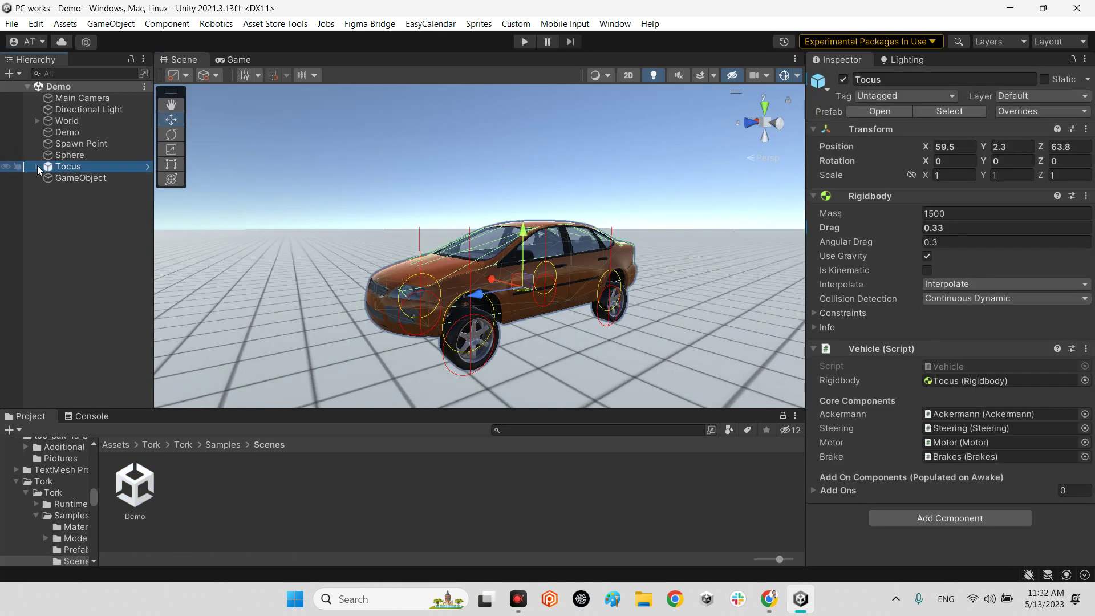
pyautogui.click(37, 166)
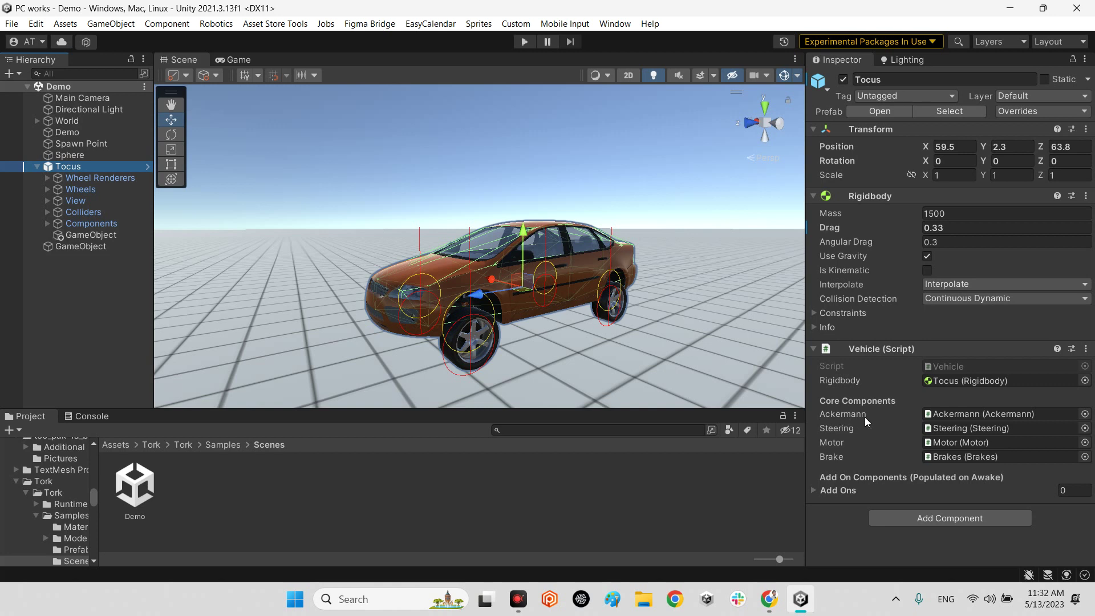
# Inspect the Ackermann, Steering and Motor objects referenced by the Tocus Vehicle script's core components.
pyautogui.click(953, 414)
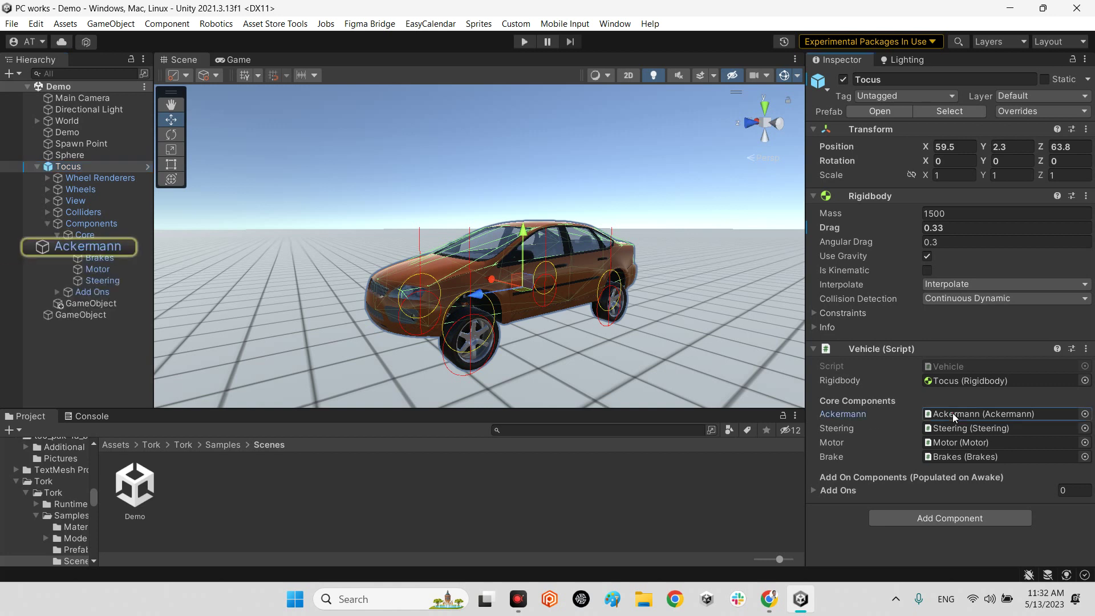
pyautogui.click(103, 248)
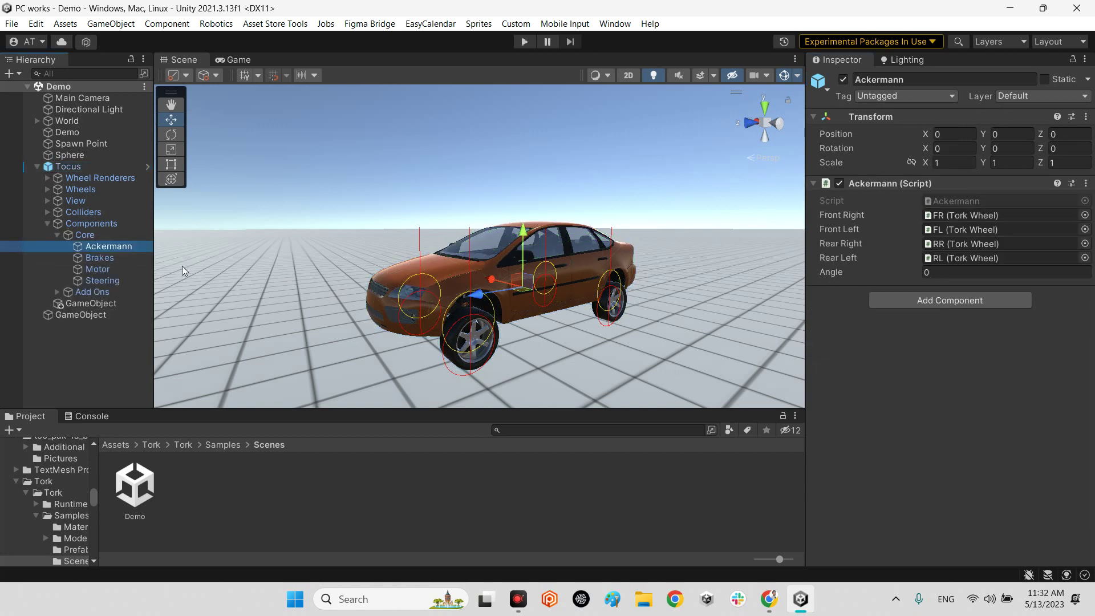
pyautogui.click(68, 166)
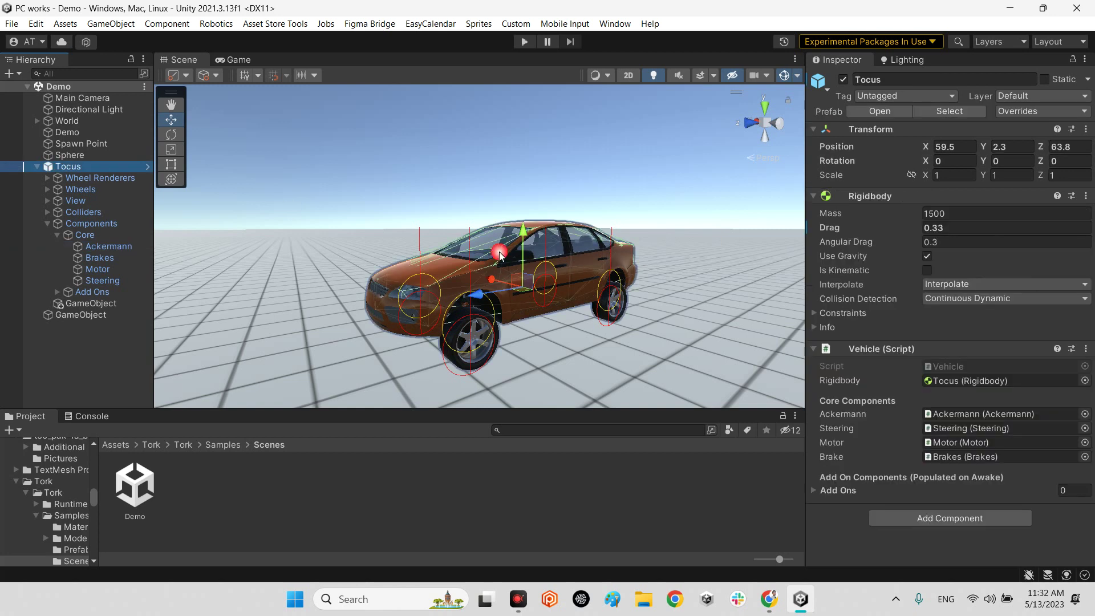
pyautogui.doubleClick(949, 428)
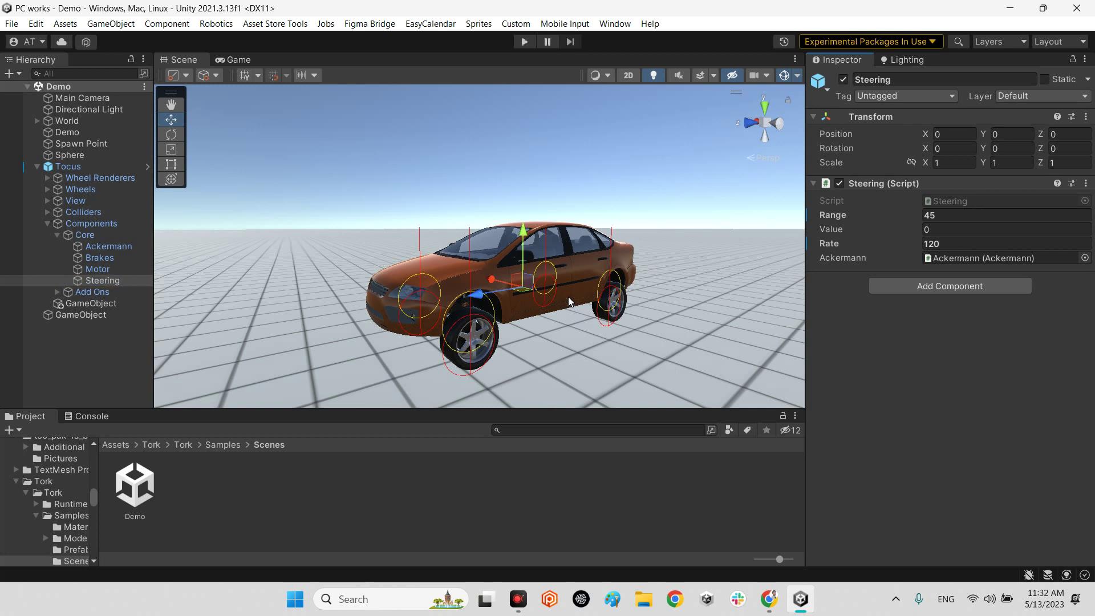
pyautogui.click(70, 167)
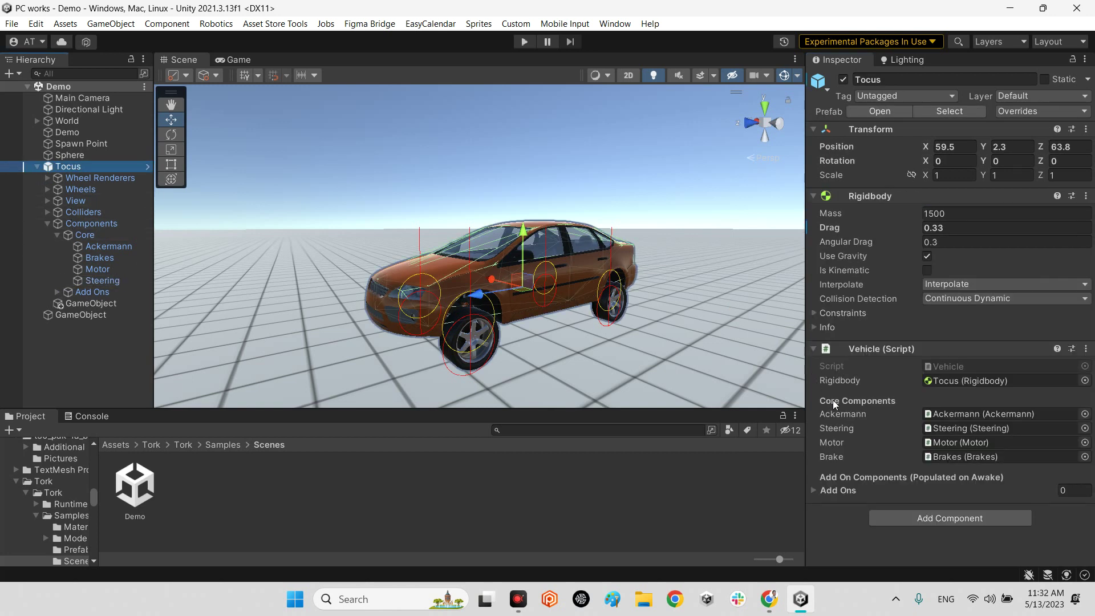
pyautogui.click(970, 443)
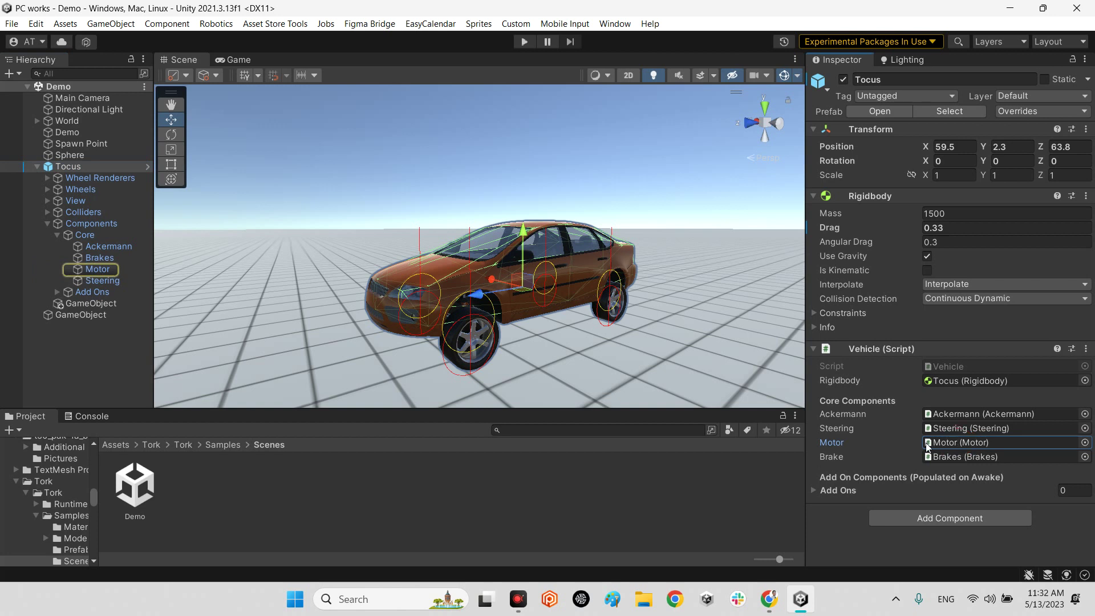
pyautogui.click(98, 271)
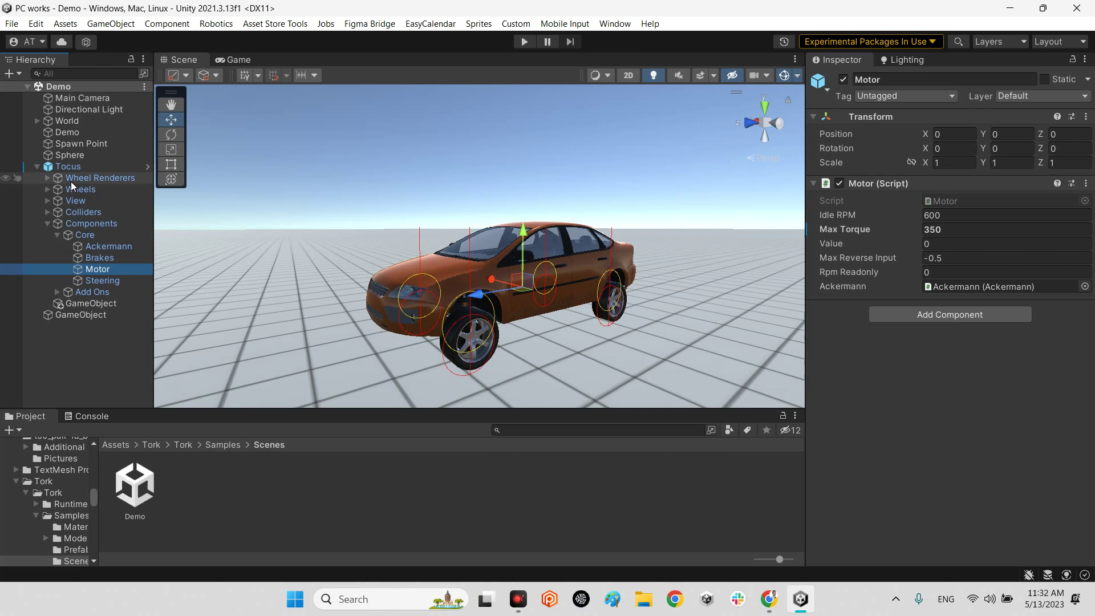
# Review the Steering and Ackermann settings and follow Ackermann's Front Right reference to the FR wheel.
pyautogui.click(82, 280)
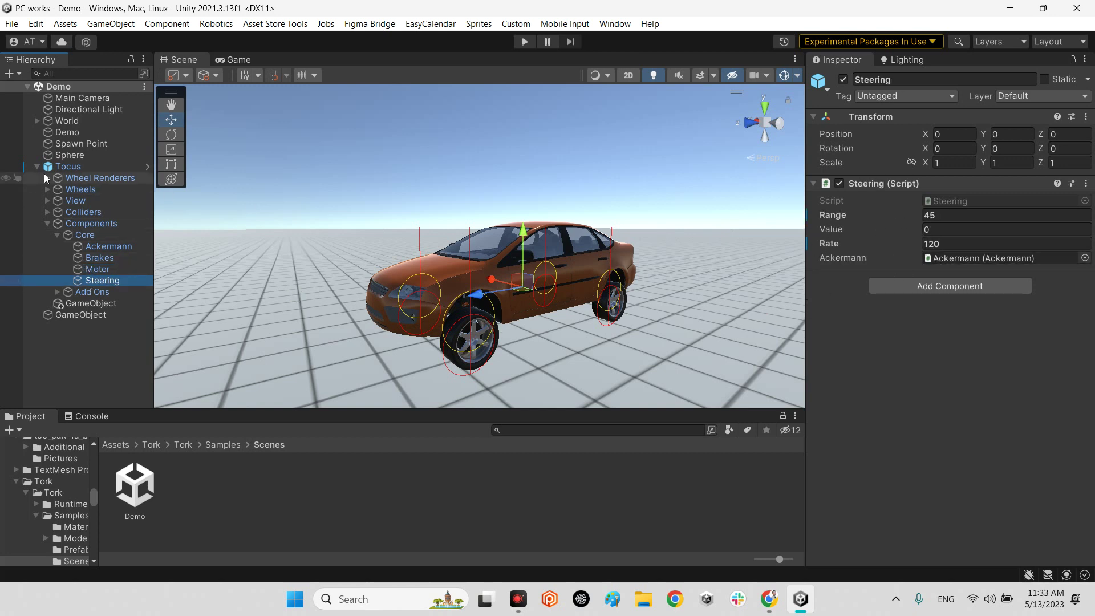
pyautogui.click(86, 247)
pyautogui.click(962, 215)
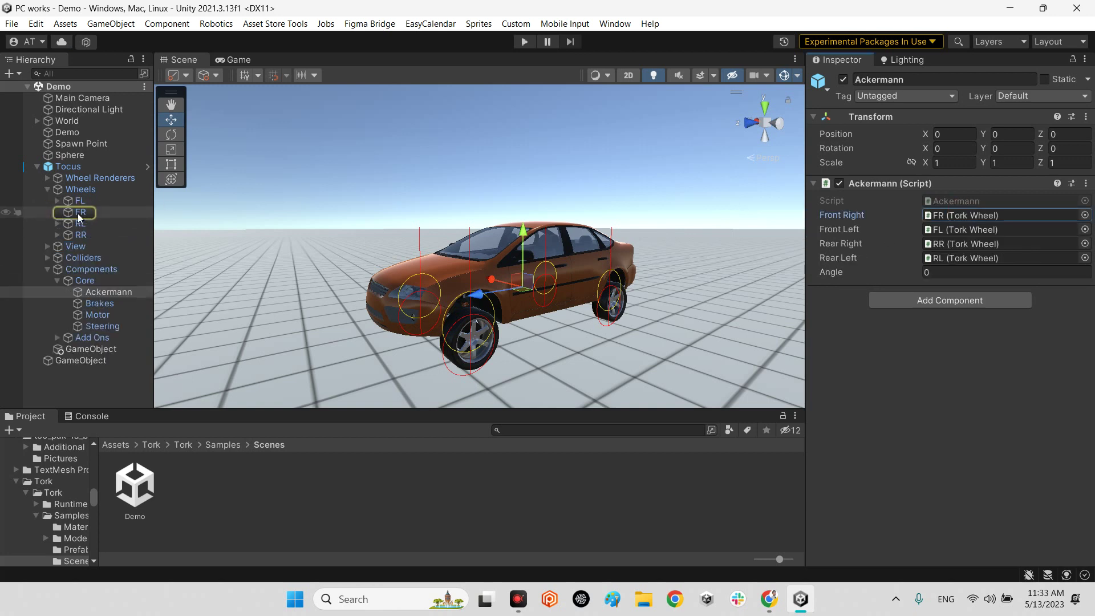
pyautogui.click(80, 213)
# Try a radius of 0.74 on the FL wheel's Tork Wheel script and undo the change.
pyautogui.click(90, 202)
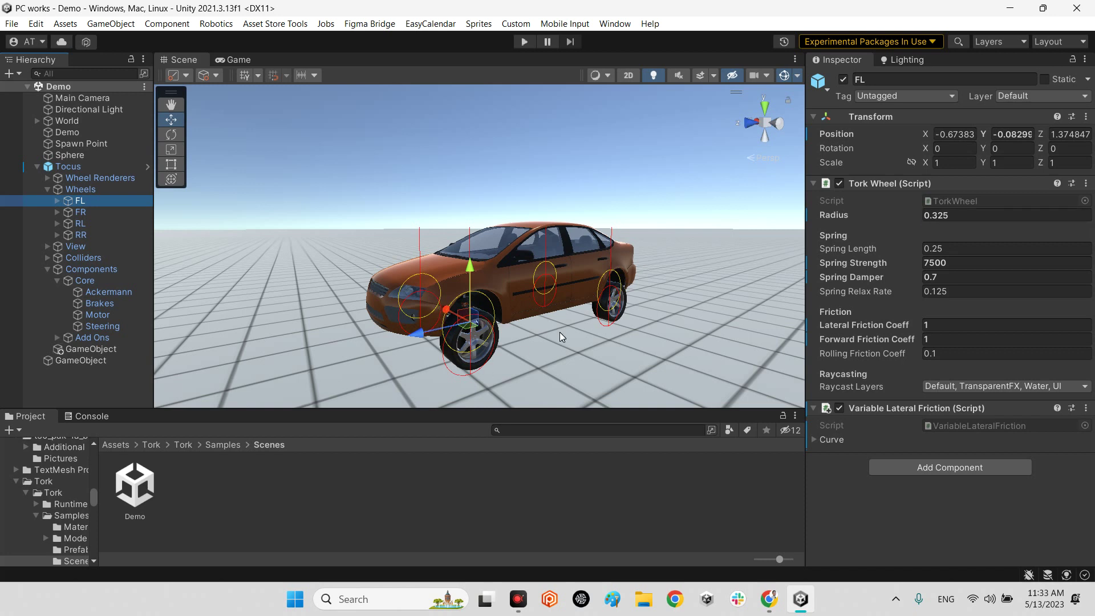
pyautogui.moveTo(911, 216); pyautogui.dragTo(924, 216)
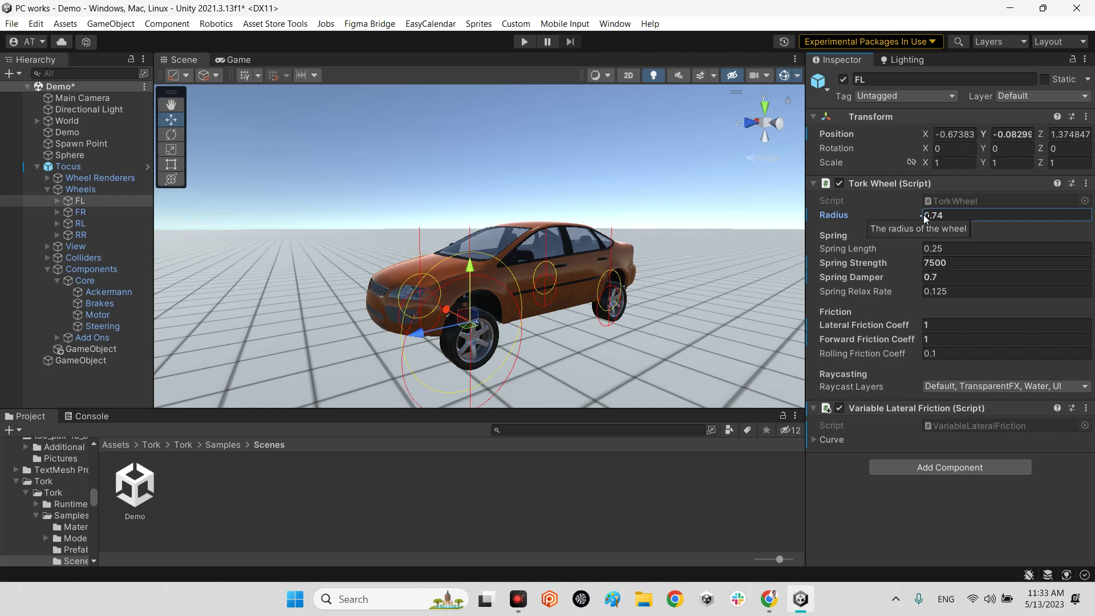
pyautogui.hotkey('ctrl', 'z')
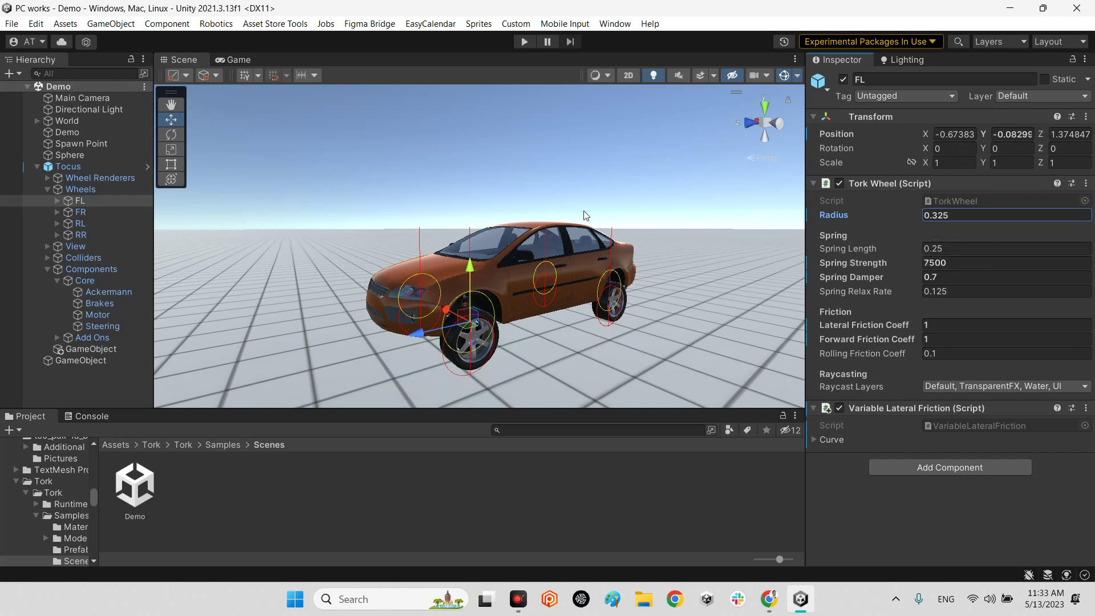
# Collapse the Wheels group, expand Wheel Renderers and inspect its FL wheel mesh object.
pyautogui.click(48, 189)
pyautogui.click(47, 178)
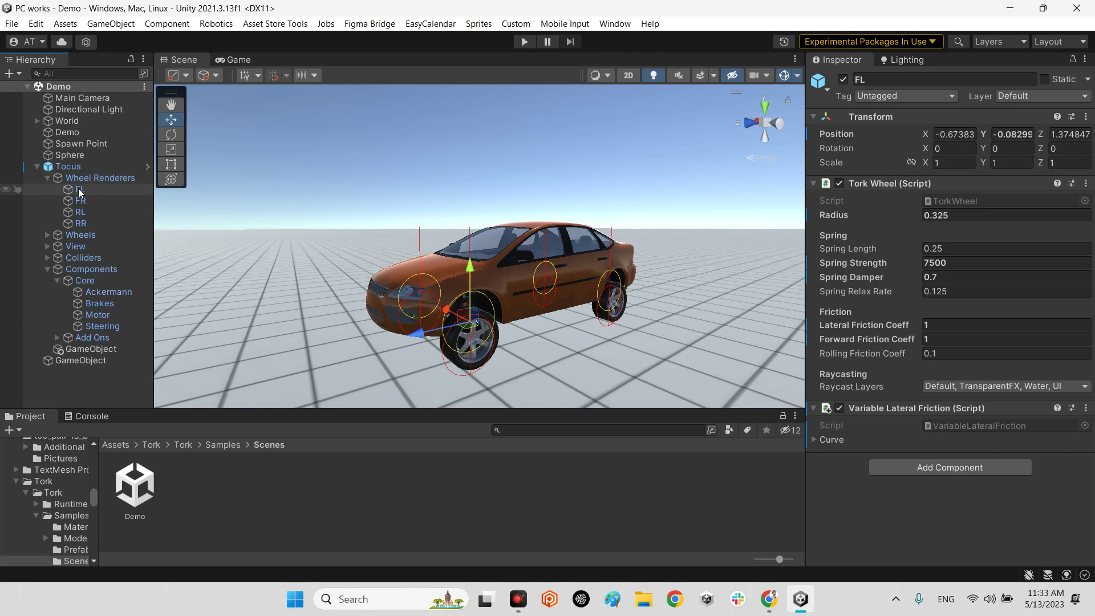
pyautogui.click(81, 192)
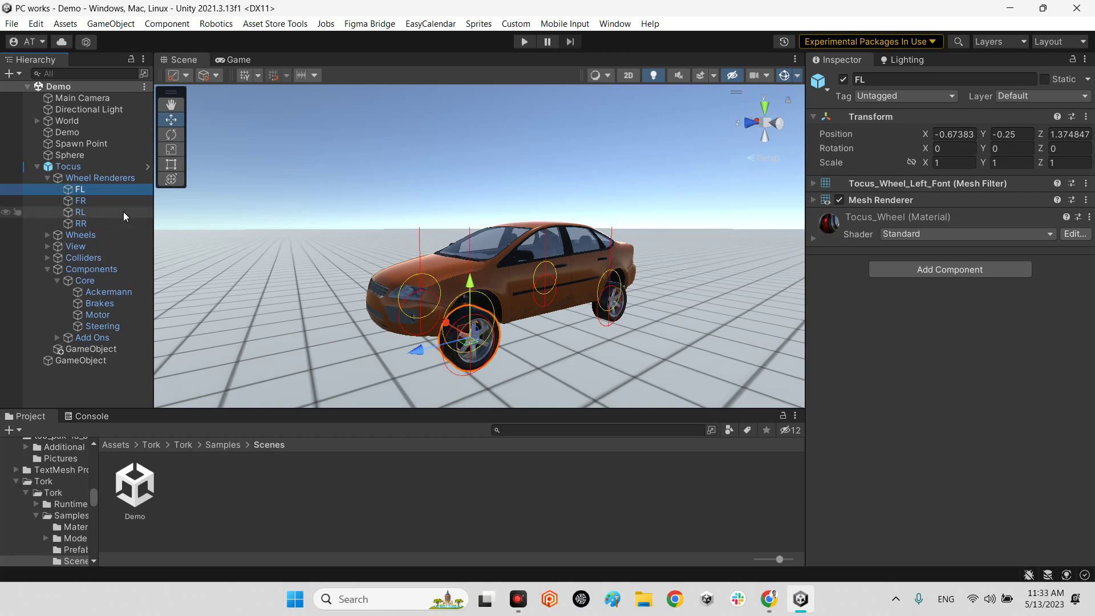
# Maximize the Game view and start Play mode in the Demo scene.
pyautogui.click(225, 60)
pyautogui.doubleClick(227, 60)
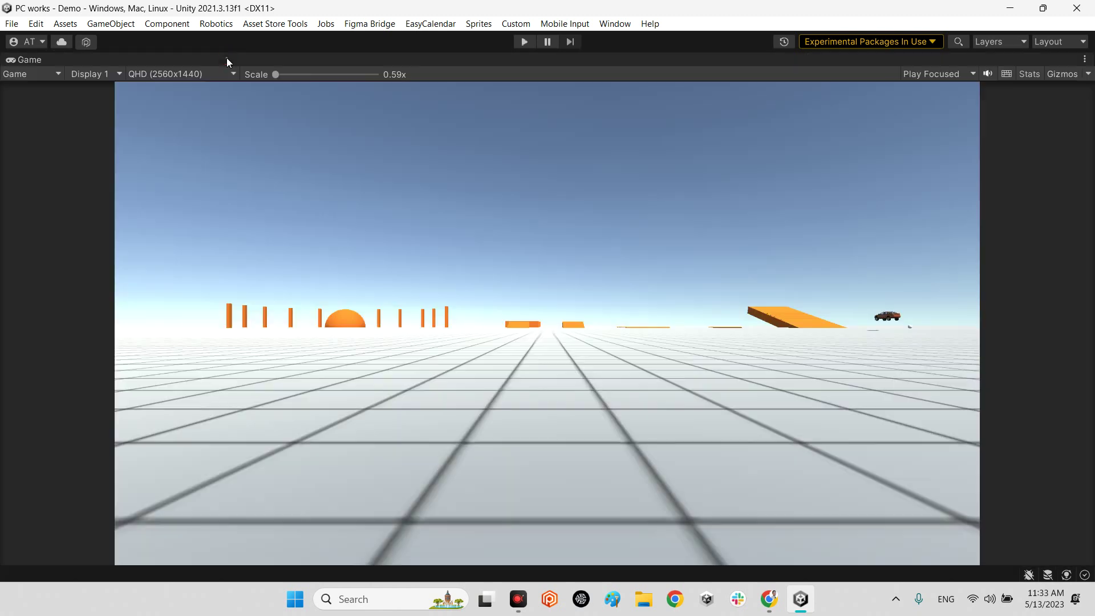
pyautogui.click(522, 41)
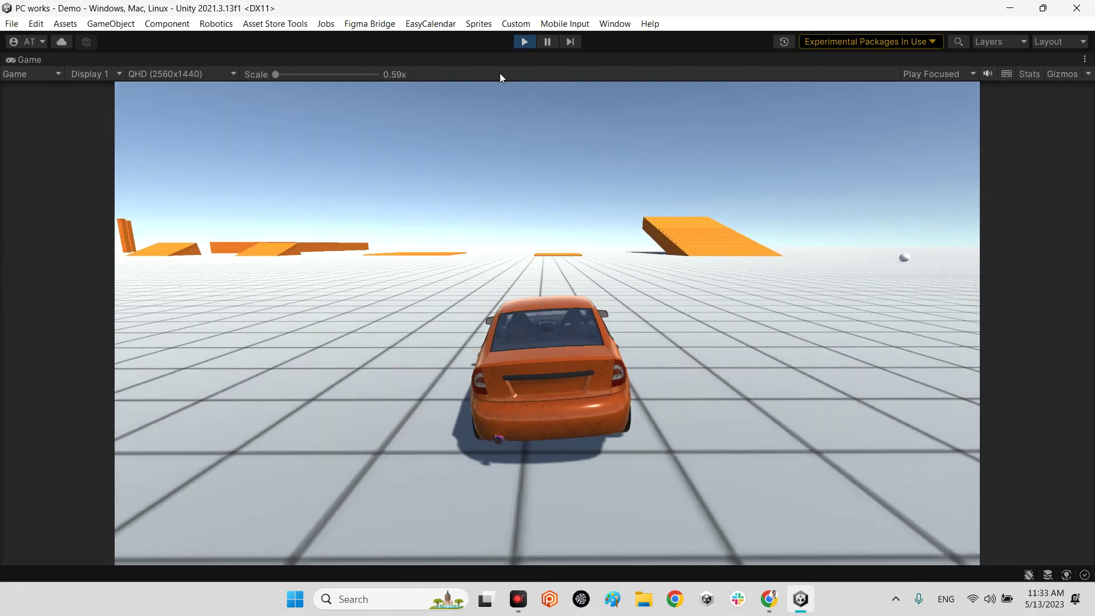
# Test-drive the car toward the large stepped ramp, up its slope and off onto the ground beyond.
pyautogui.press('w')
pyautogui.press('d')
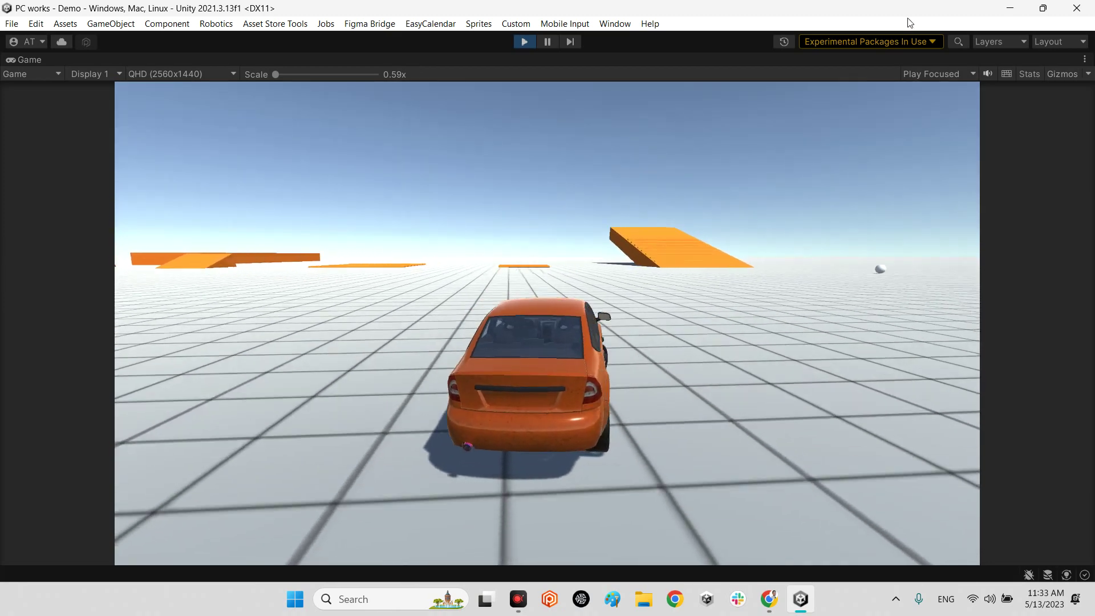
pyautogui.press('a')
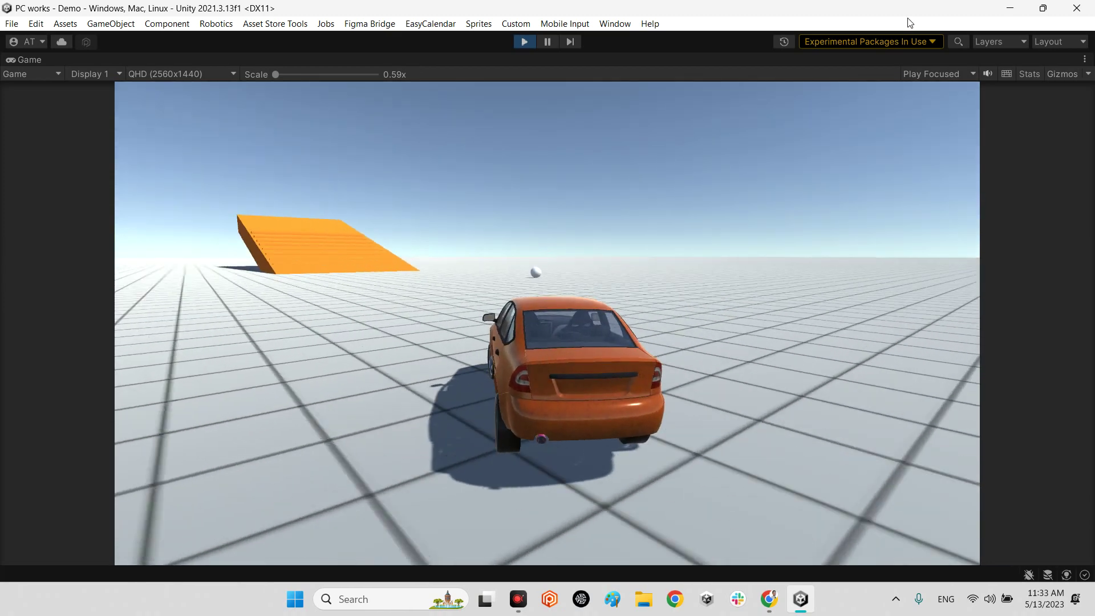
pyautogui.press('a')
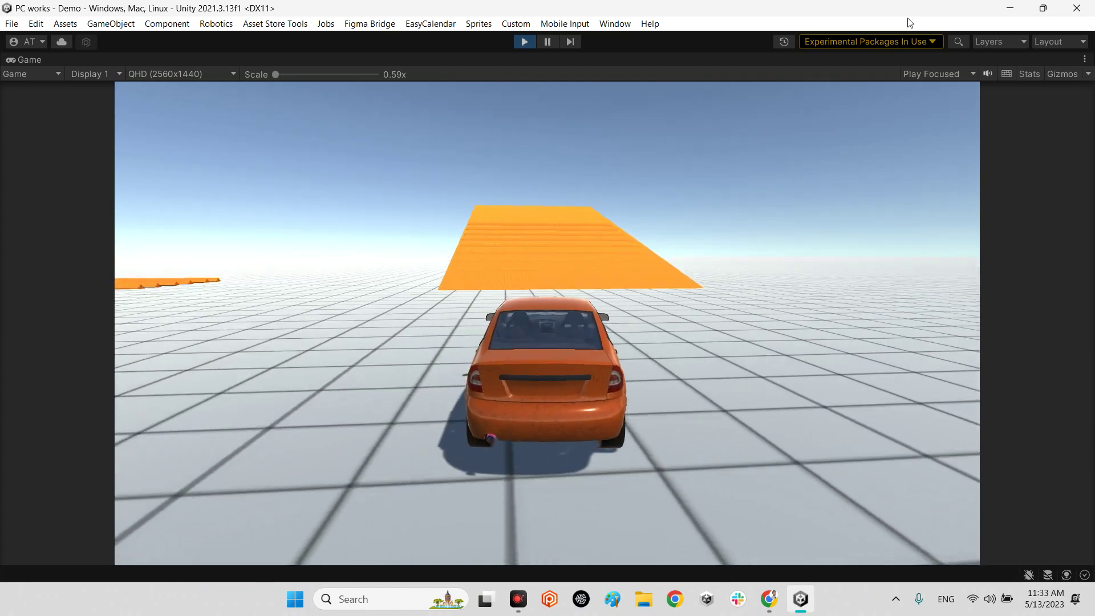
pyautogui.press('Up')
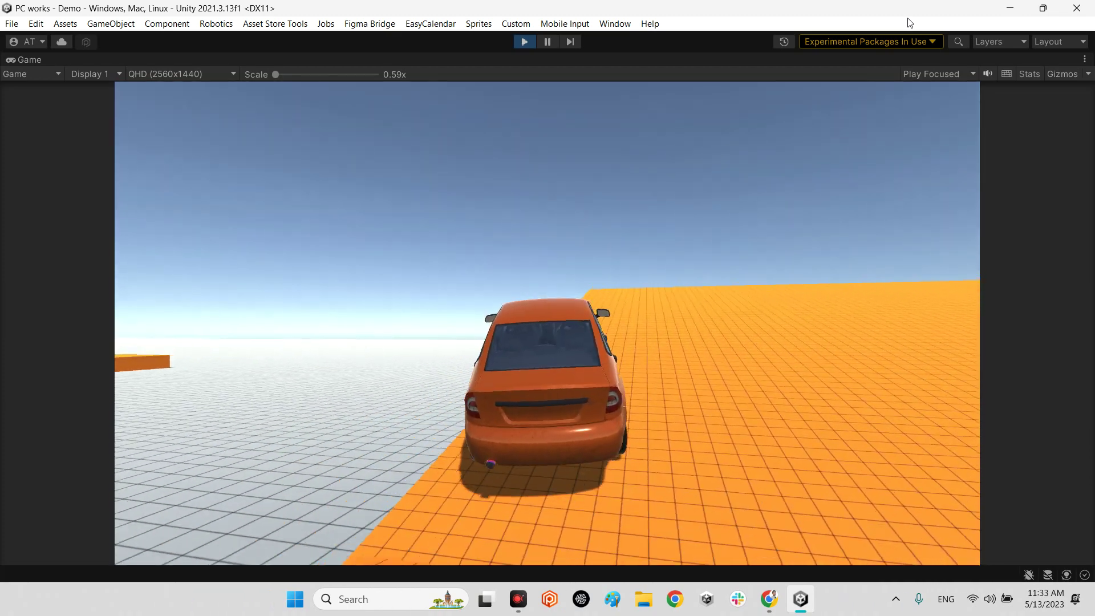
pyautogui.press('Up')
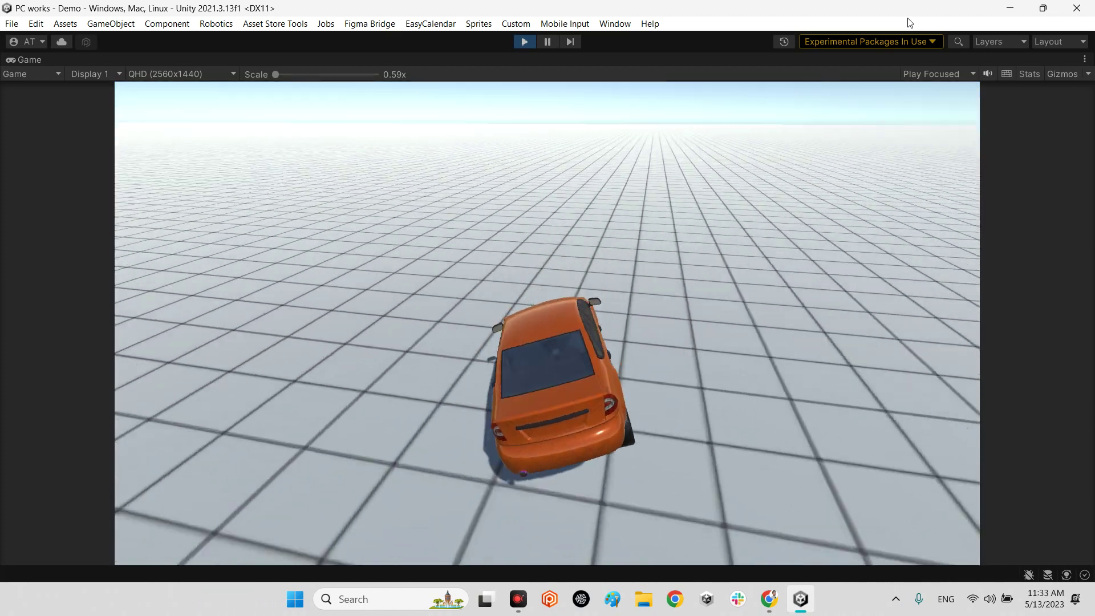
# Turn the car back around and drive it across the row of rounded speed bumps.
pyautogui.press('Left')
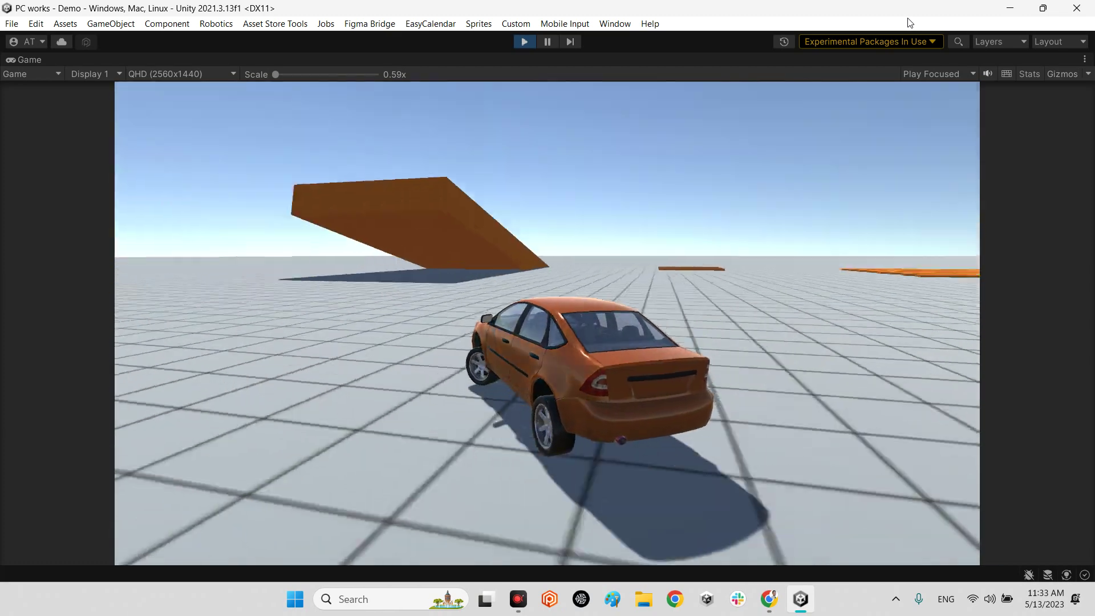
pyautogui.press('Left')
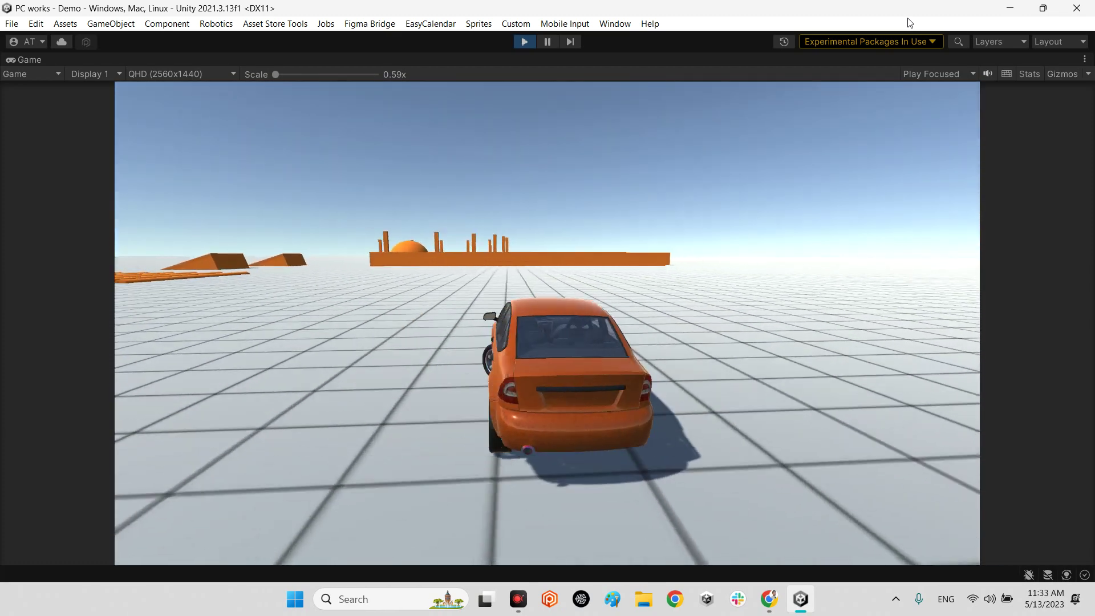
pyautogui.press('Left')
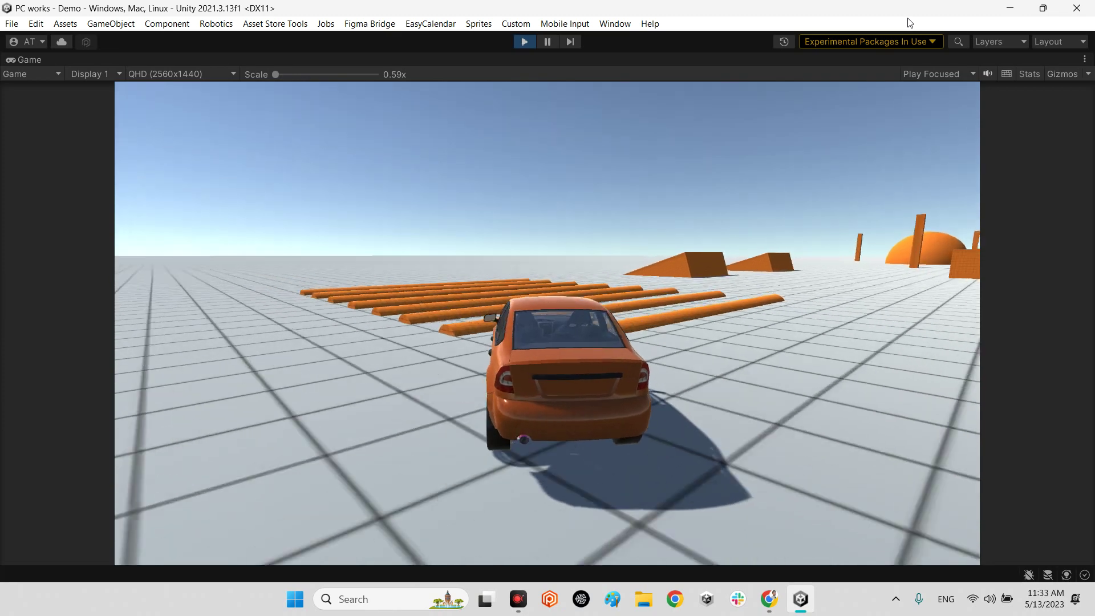
pyautogui.press('Left')
pyautogui.press('Right')
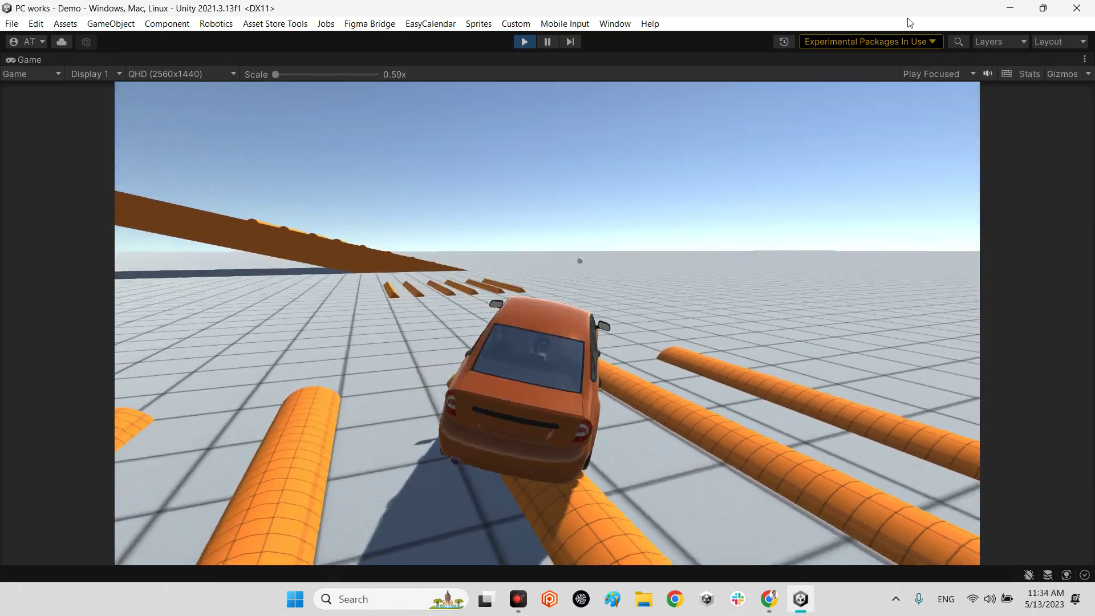
pyautogui.press('Right')
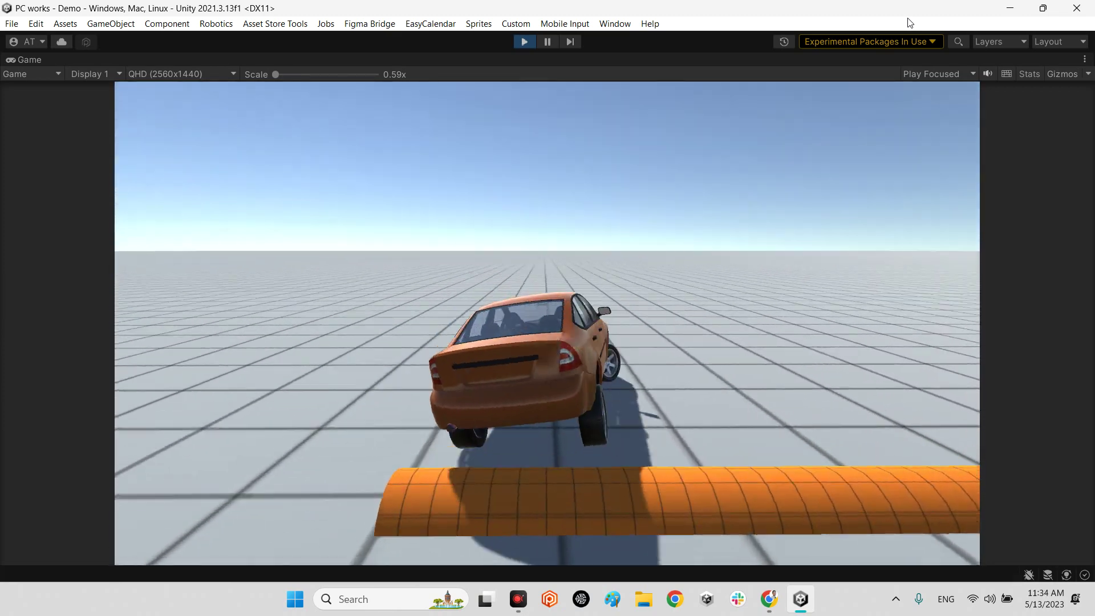
# Steer the car away from the bumps and past the smaller ramps toward the pillars and dome.
pyautogui.press('Right')
pyautogui.press('Left')
pyautogui.press('Right')
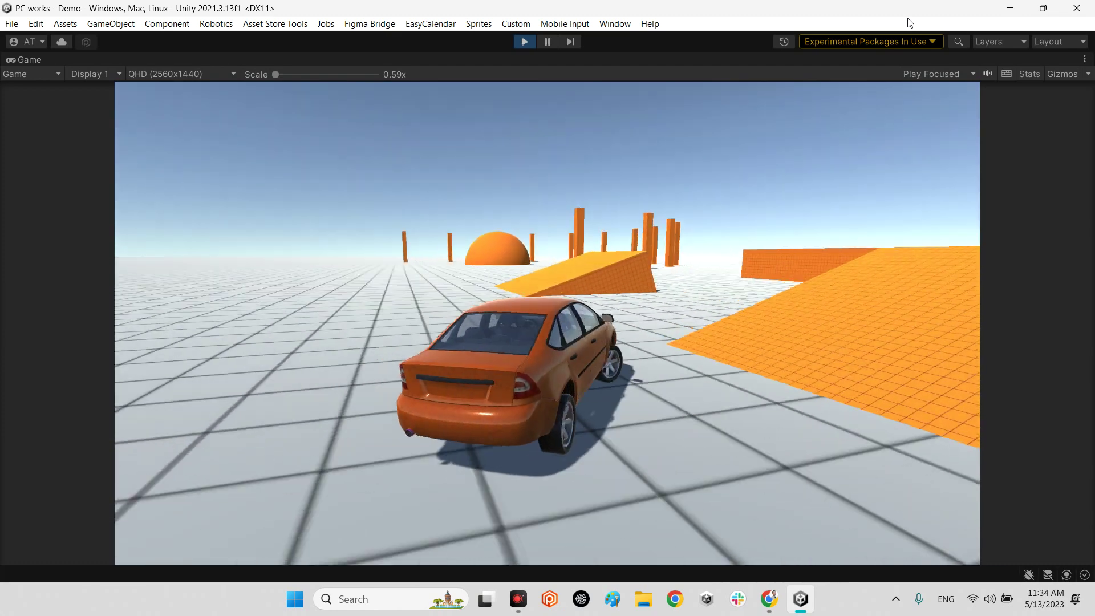
pyautogui.press('Left')
pyautogui.press('Right')
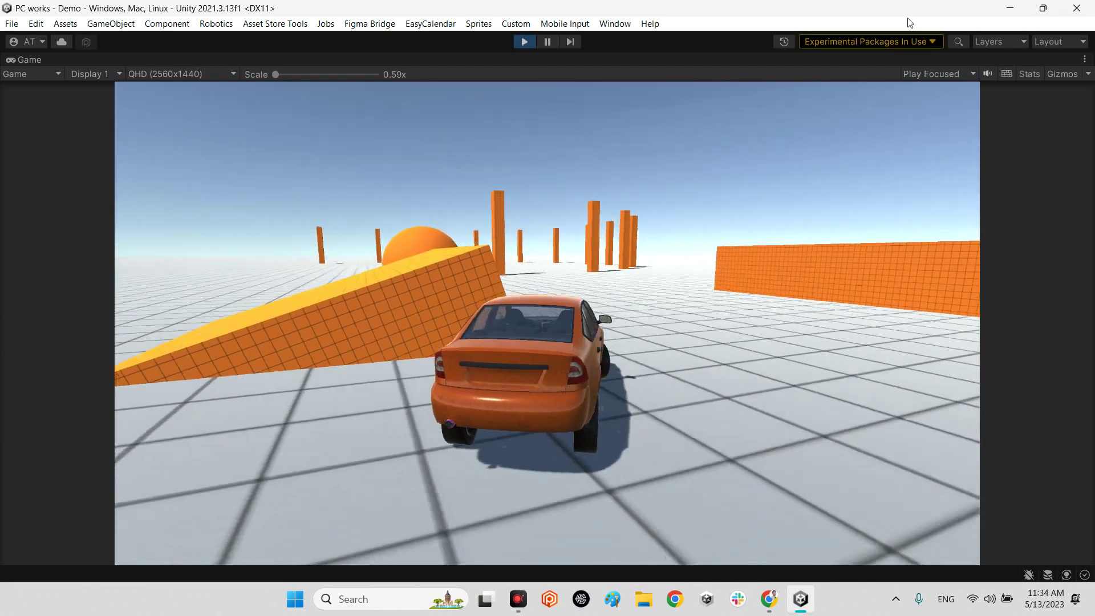
pyautogui.press('Left')
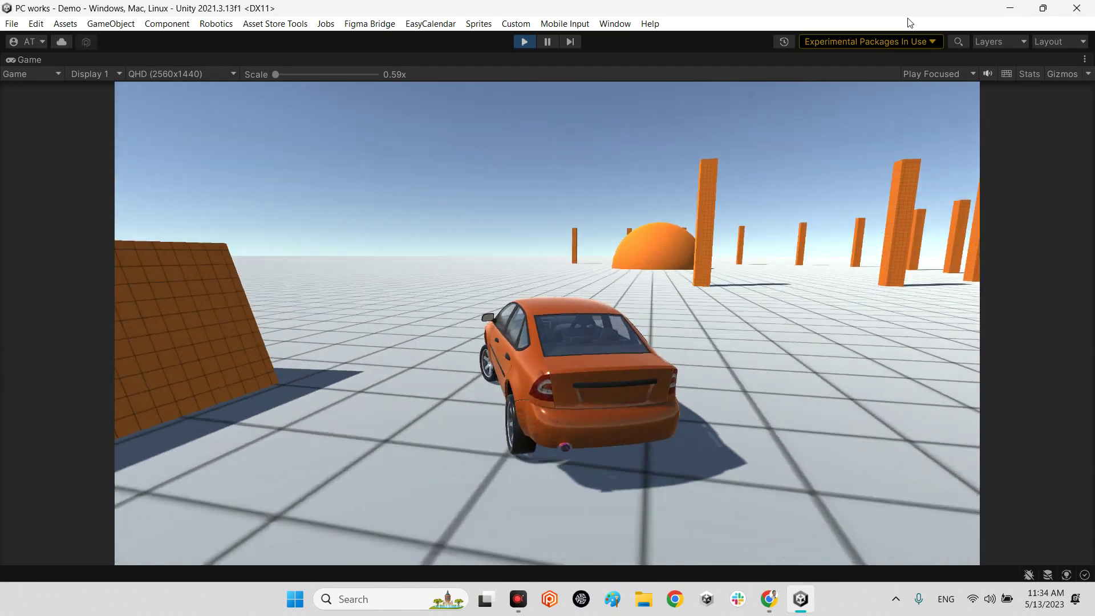
# Loop the car back around, drive it up a small ramp and jump toward the long raised block.
pyautogui.press('Left')
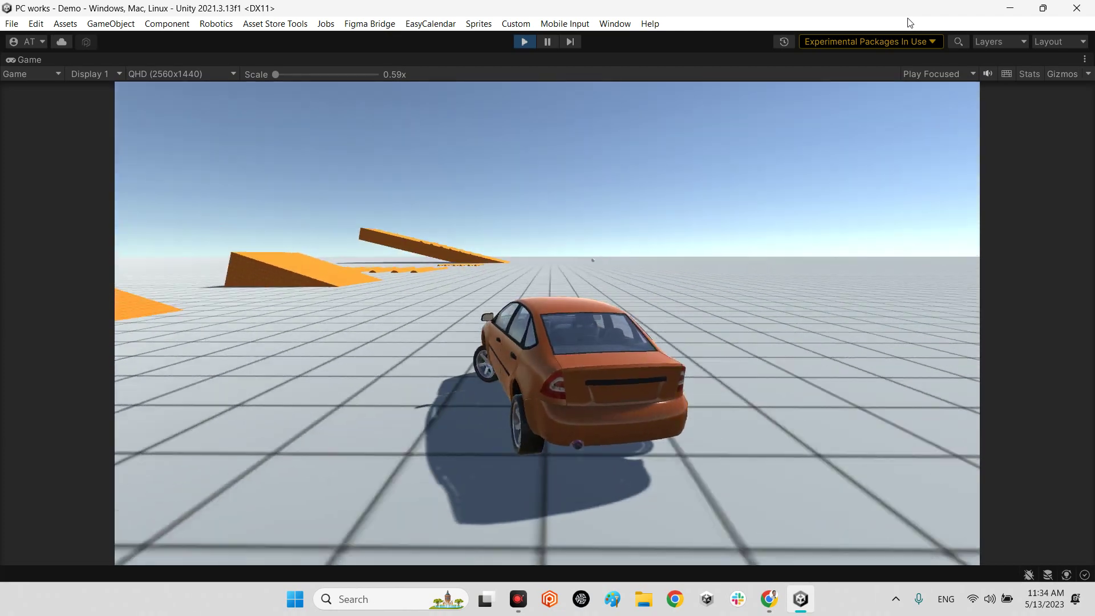
pyautogui.press('Up')
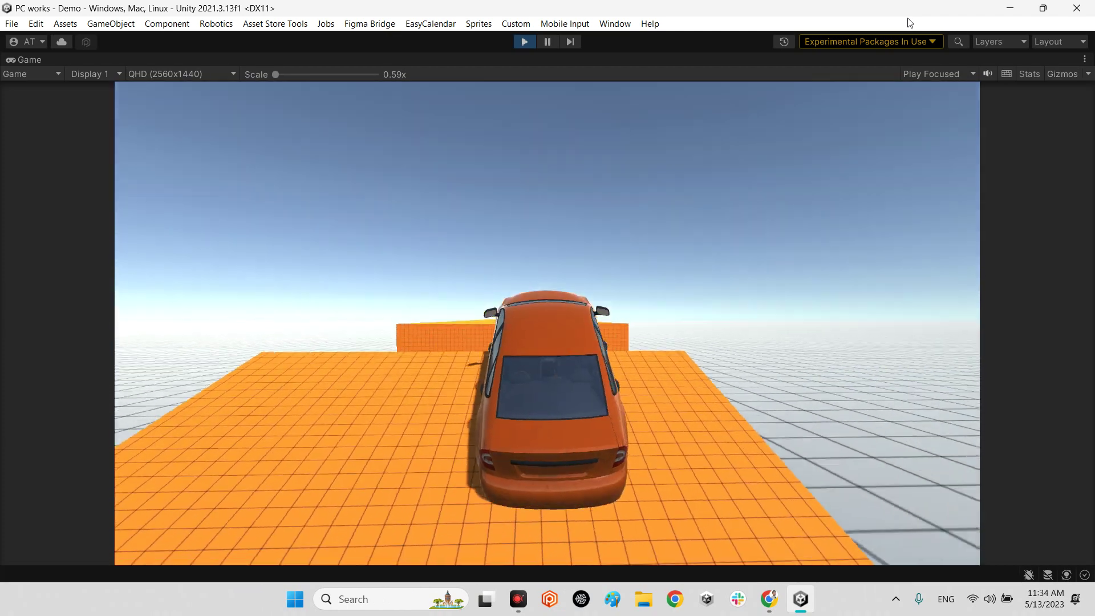
pyautogui.press('Up')
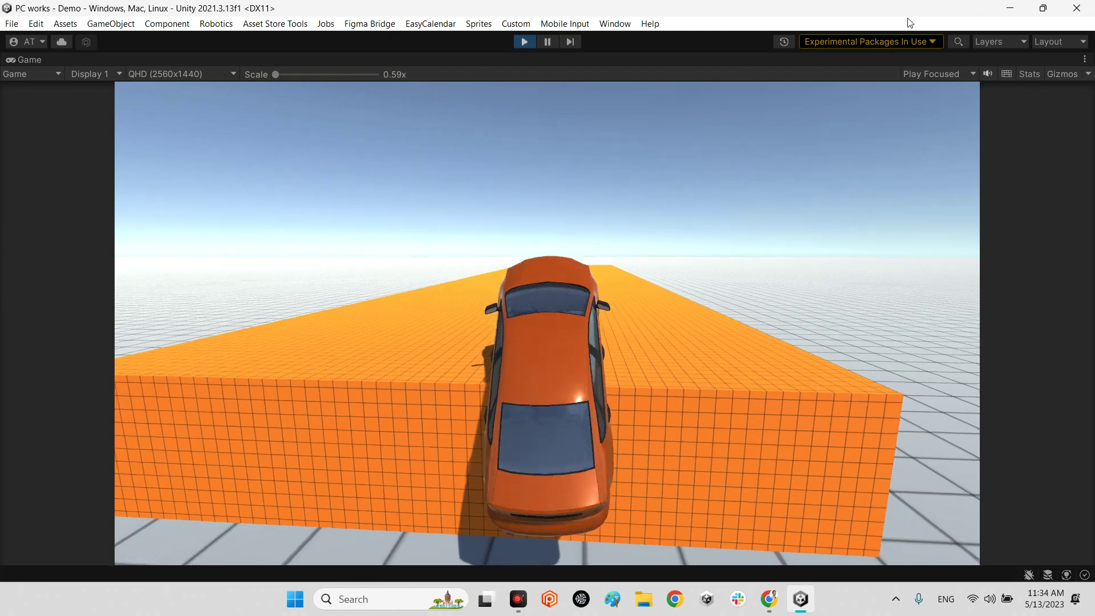
# Steer the car around the pillars and the dome, then loop it back toward the ramps.
pyautogui.press('Left')
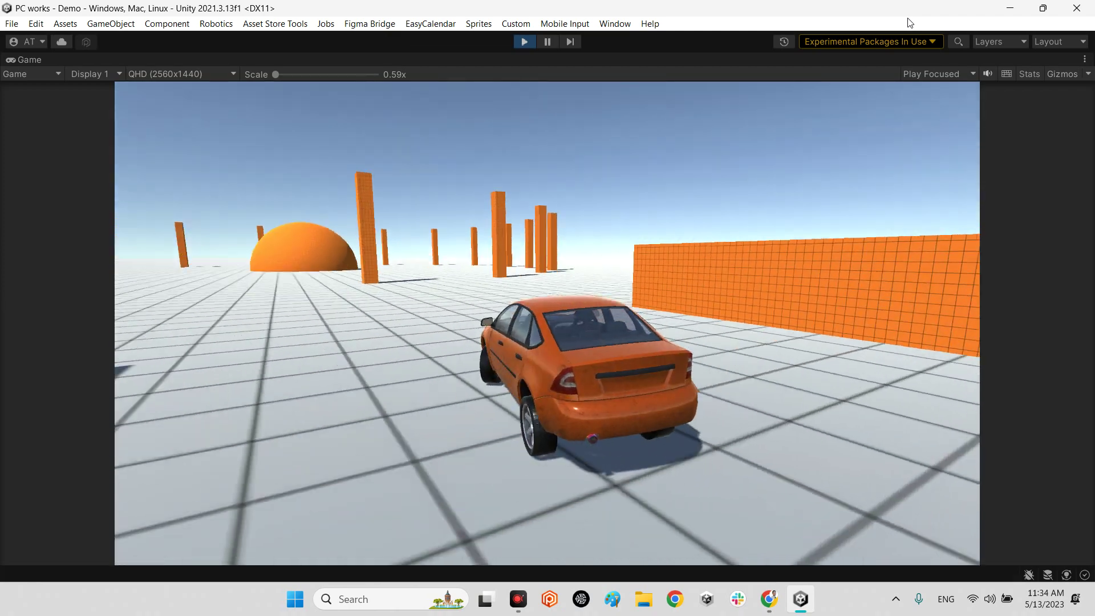
pyautogui.press('Right')
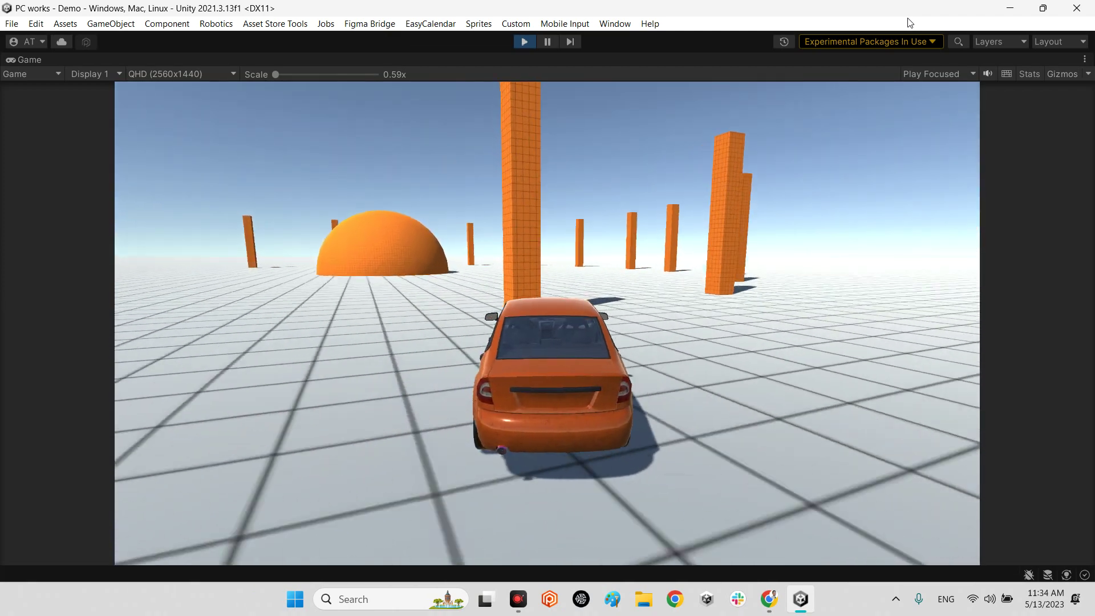
pyautogui.press('Left')
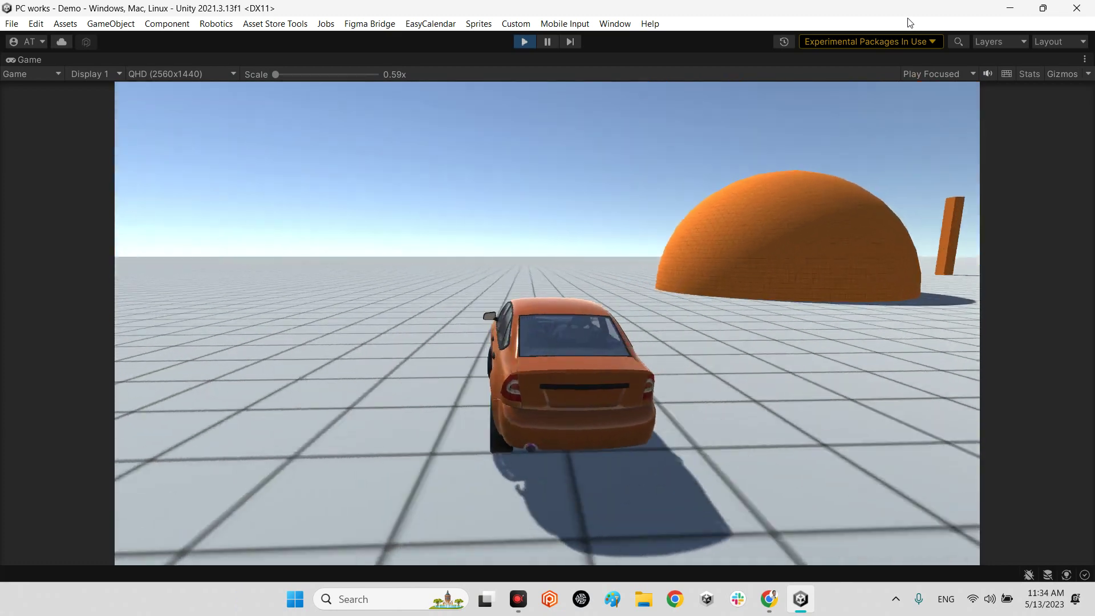
pyautogui.press('Right')
pyautogui.press('Right')
pyautogui.press('Left')
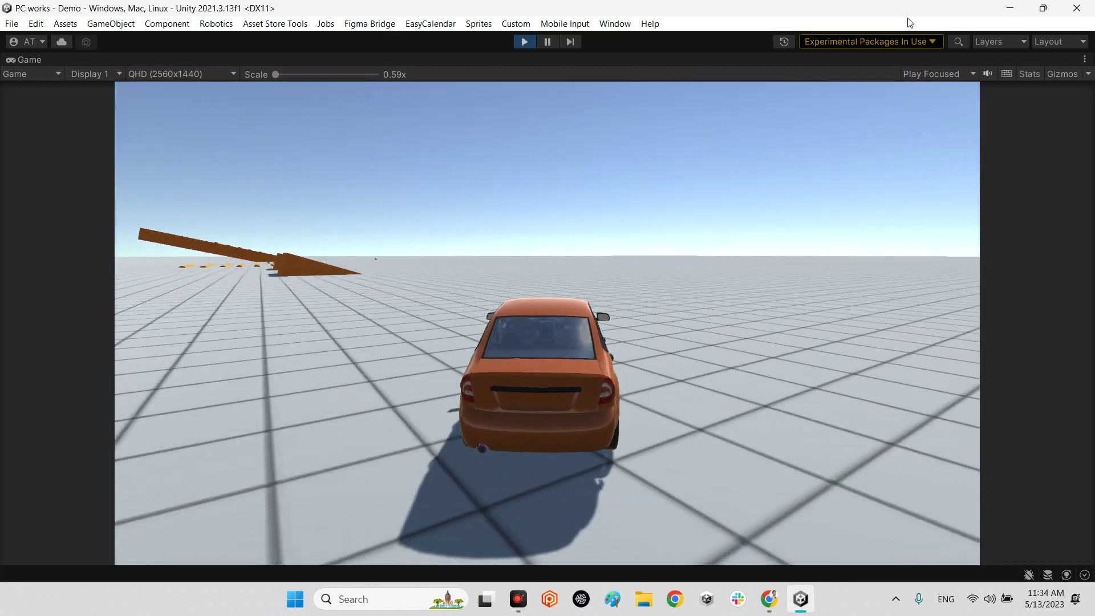
pyautogui.press('Left')
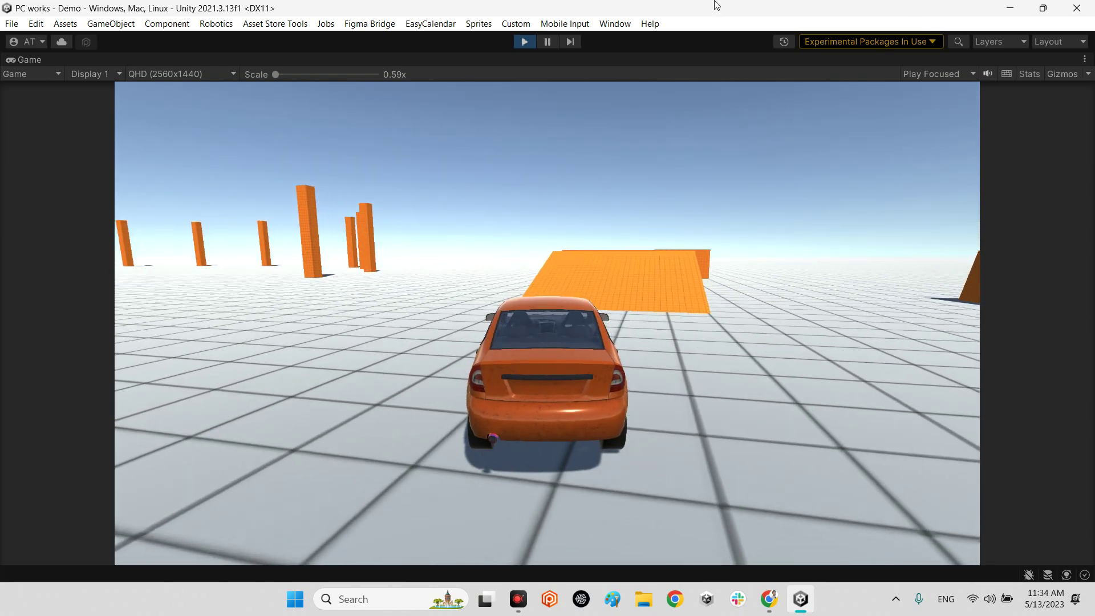
# Stop Play mode and restore the Game view to the normal editor layout.
pyautogui.click(523, 41)
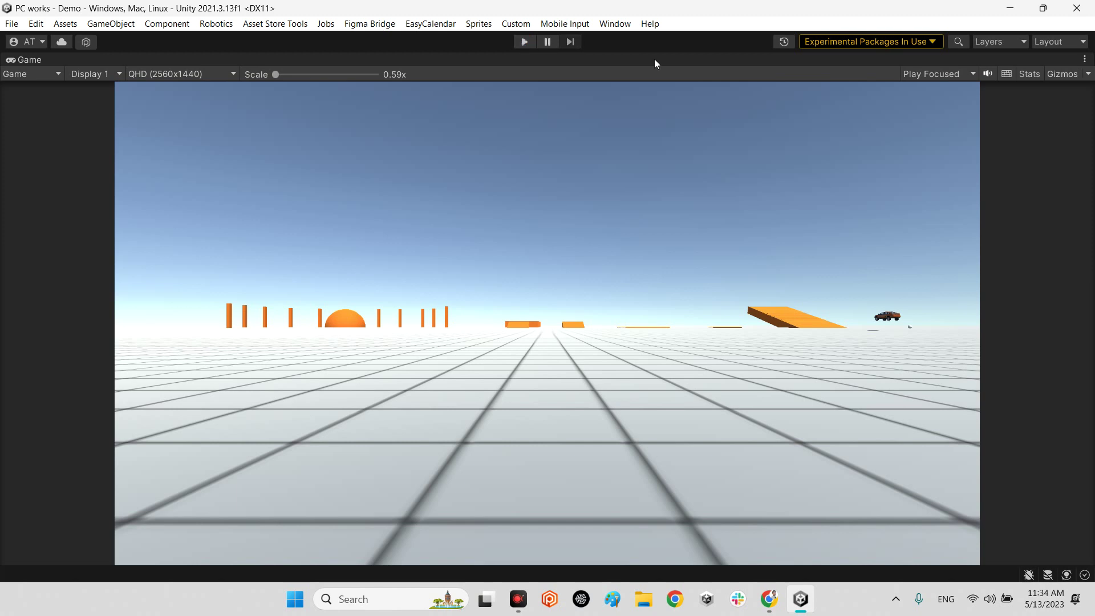
pyautogui.doubleClick(34, 57)
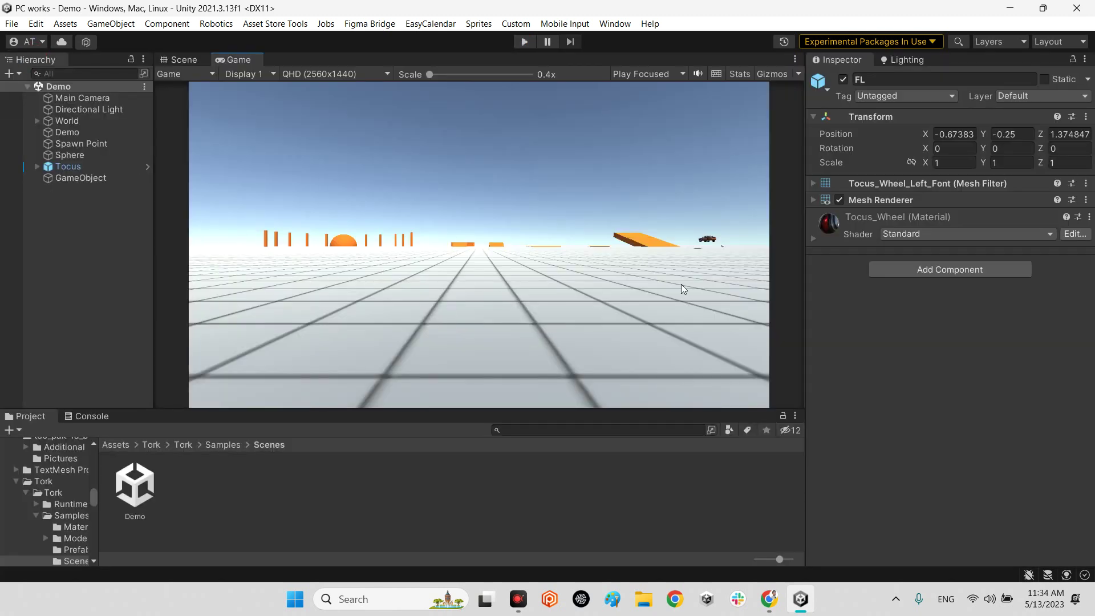